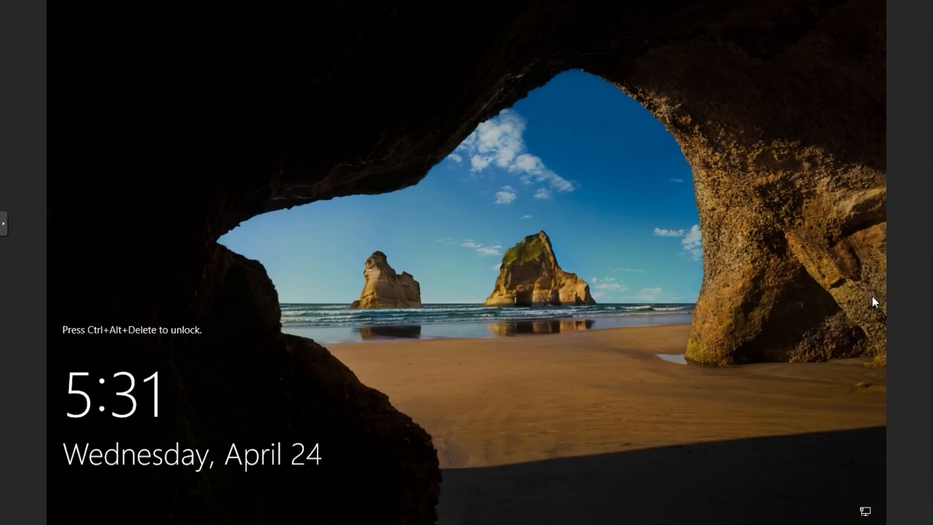
Send Ctrl+Alt+Del from the noVNC extra keys and sign in as Administrator with its password.
click(3, 232)
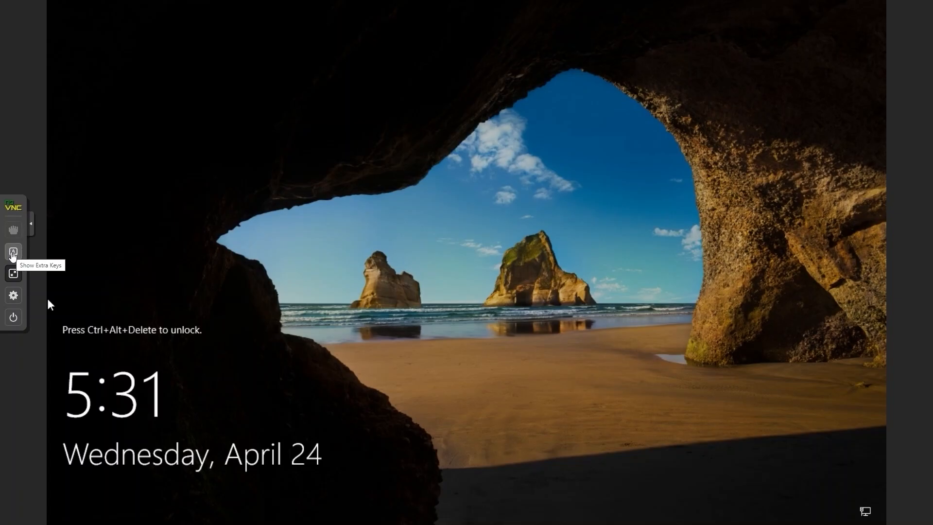
click(13, 253)
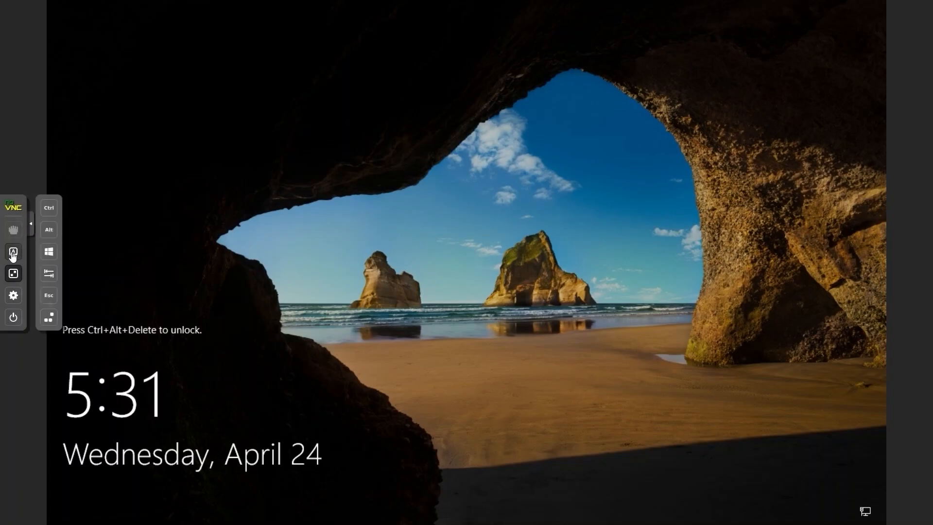
click(50, 318)
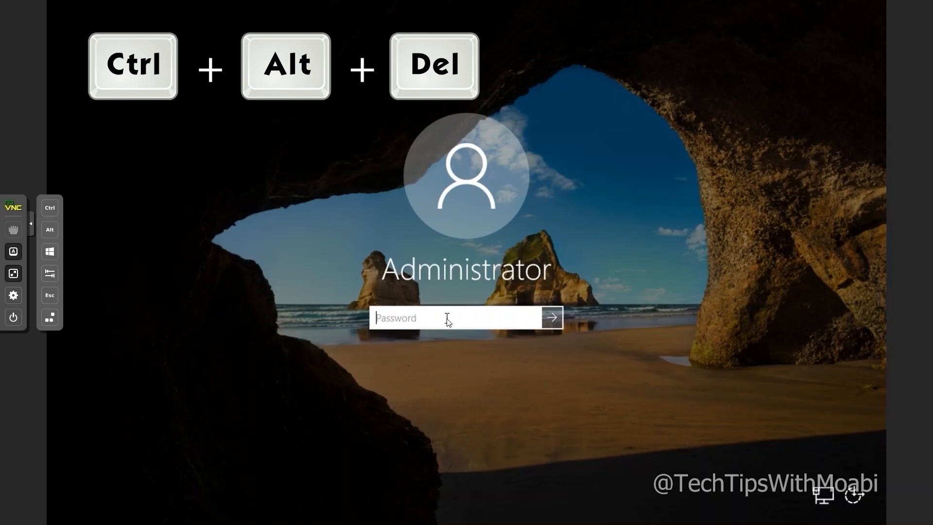
text(P)
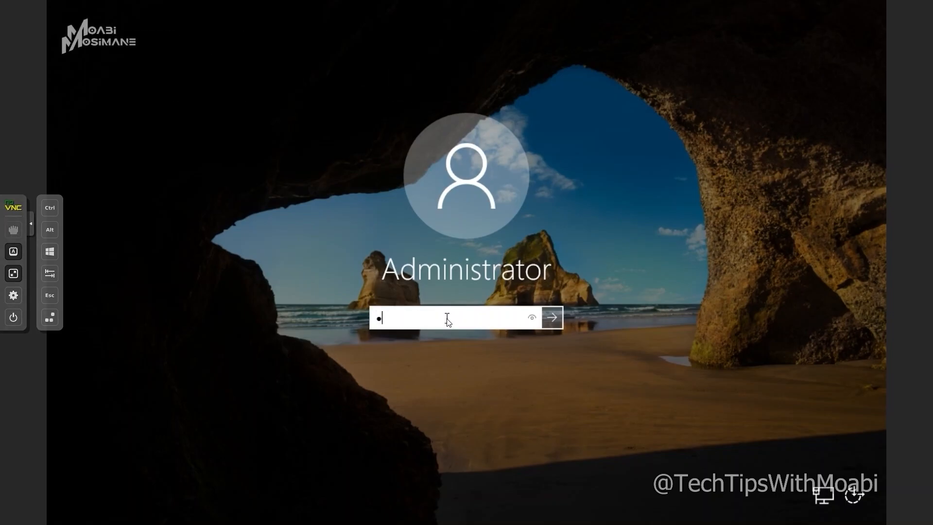
text(assword1)
key(Return)
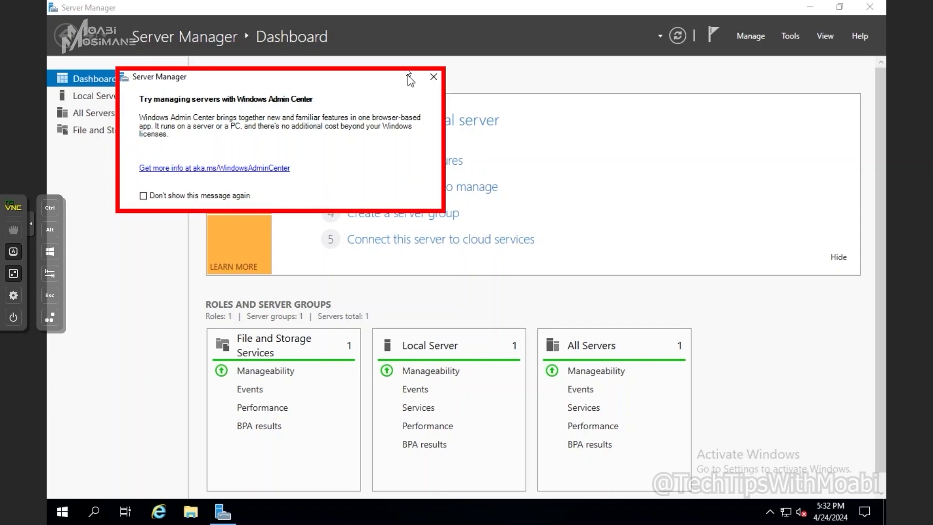
Tick 'Don't show this message again' and close the Windows Admin Center prompt.
click(180, 195)
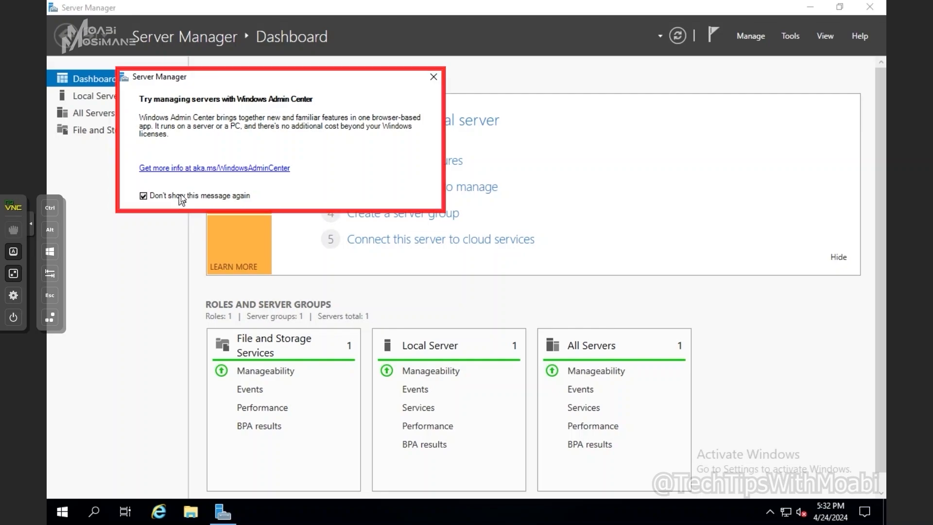
click(434, 76)
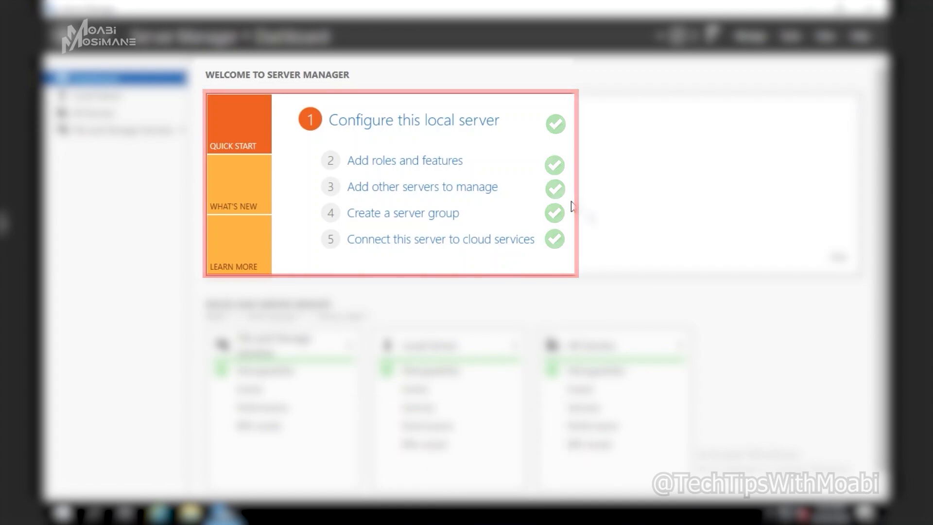
scroll(767, 319, down, 1)
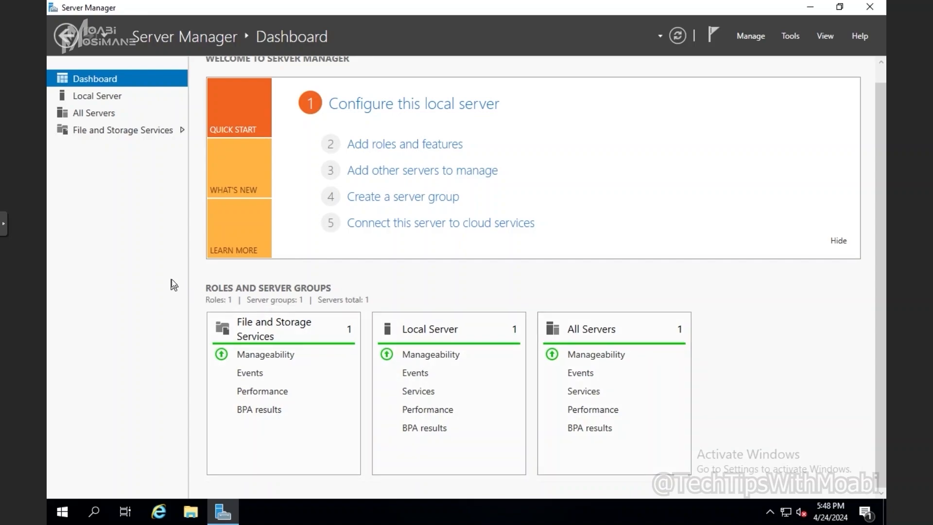
Show TestServer's Local Server properties using 'Configure this local server' from the Dashboard.
click(105, 100)
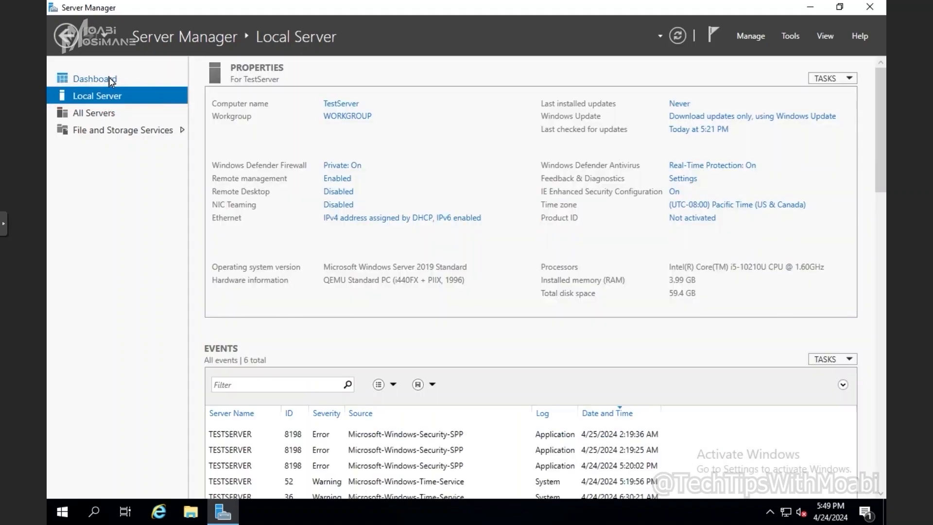
click(114, 79)
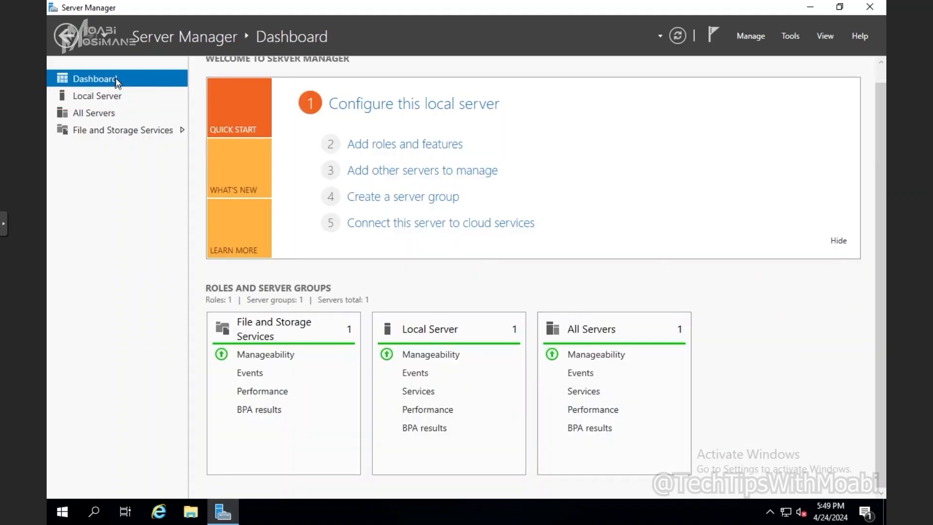
click(392, 104)
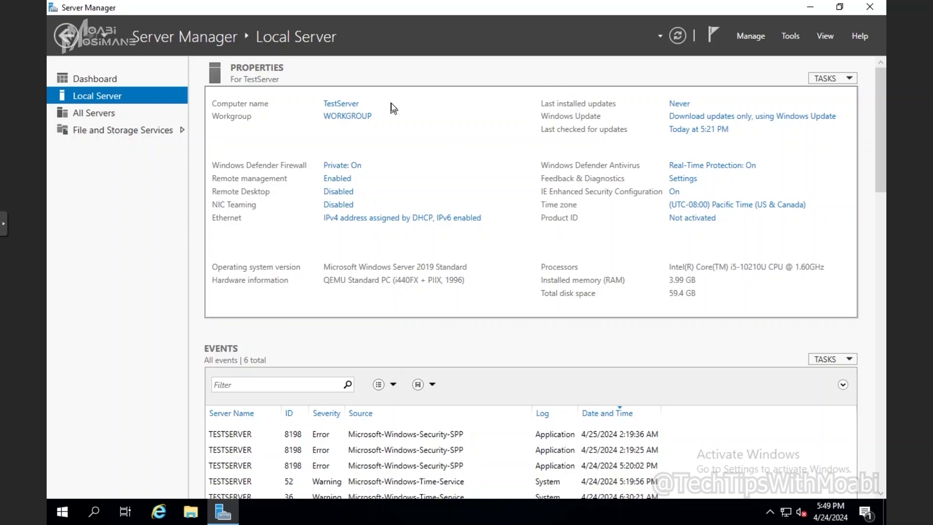
Change the computer name from TestServer to HomeDC and choose Restart Later.
click(342, 104)
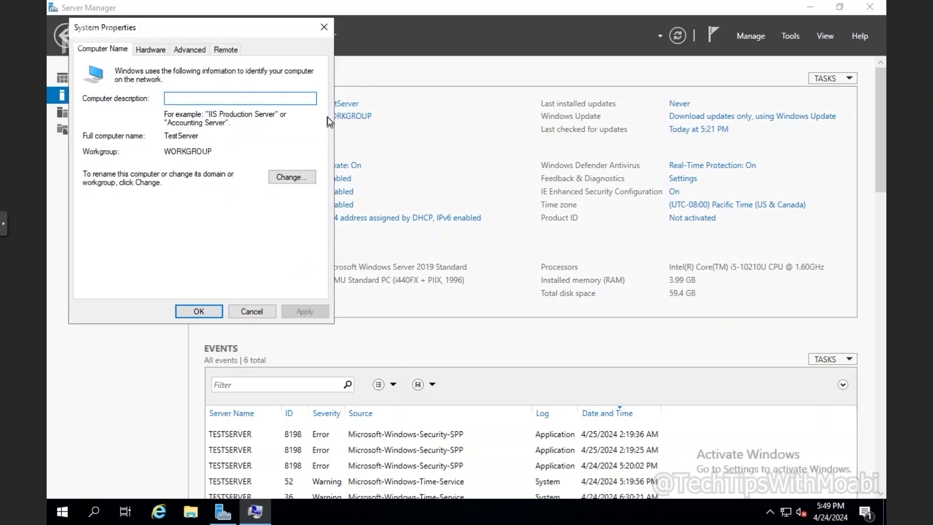
drag(265, 27, 529, 80)
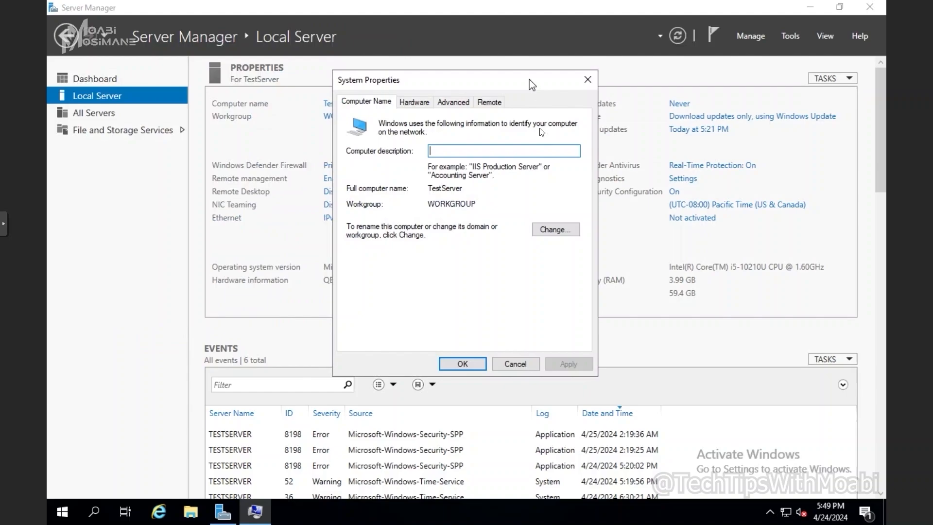
click(556, 230)
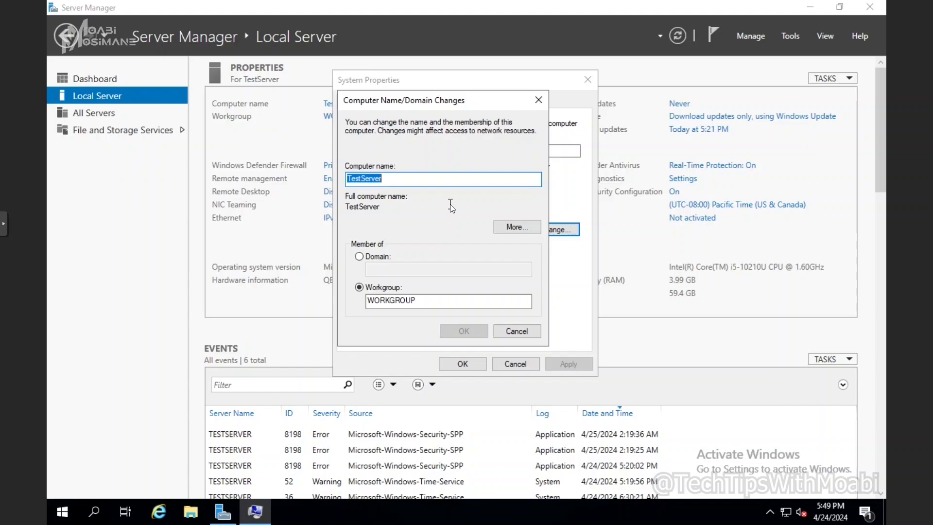
text(Home)
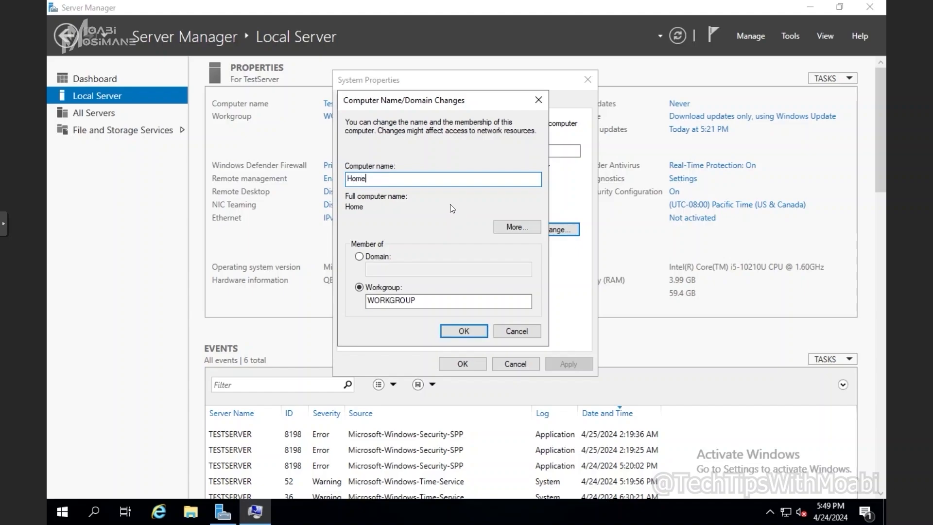
text(DC)
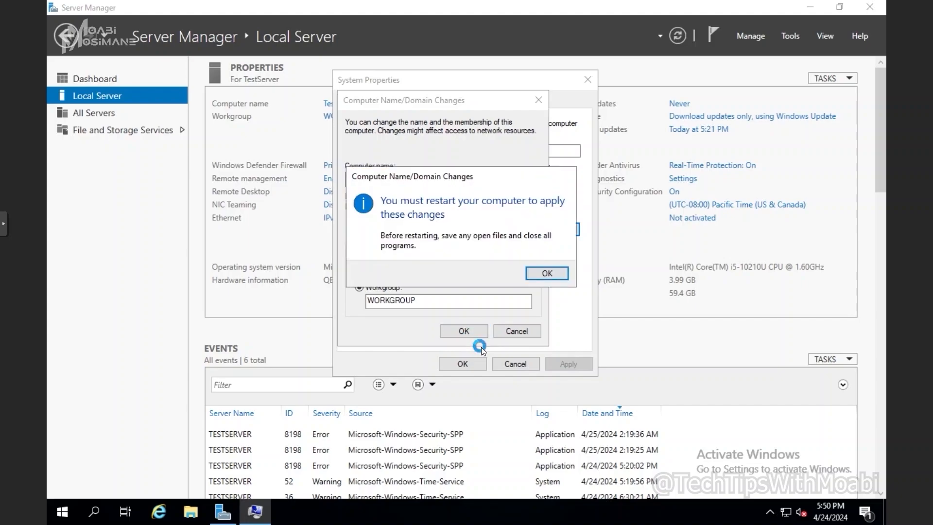
click(543, 278)
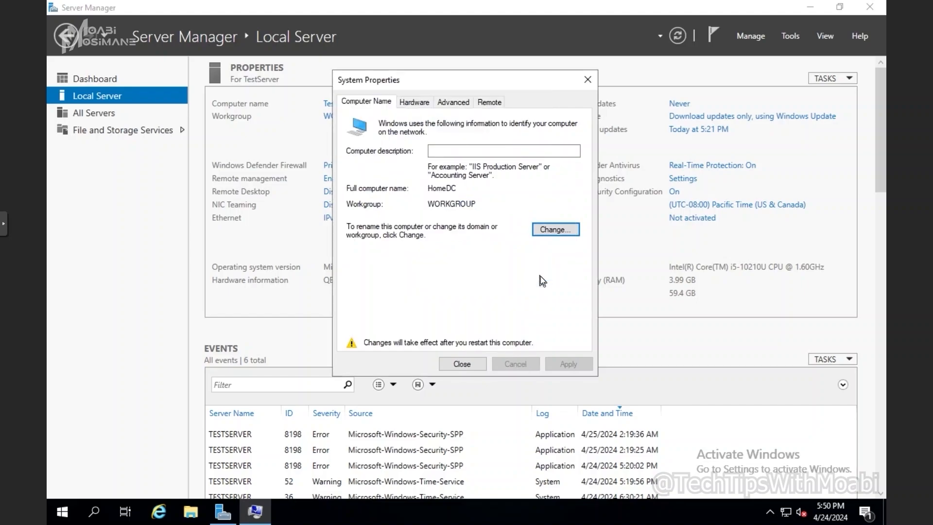
click(465, 362)
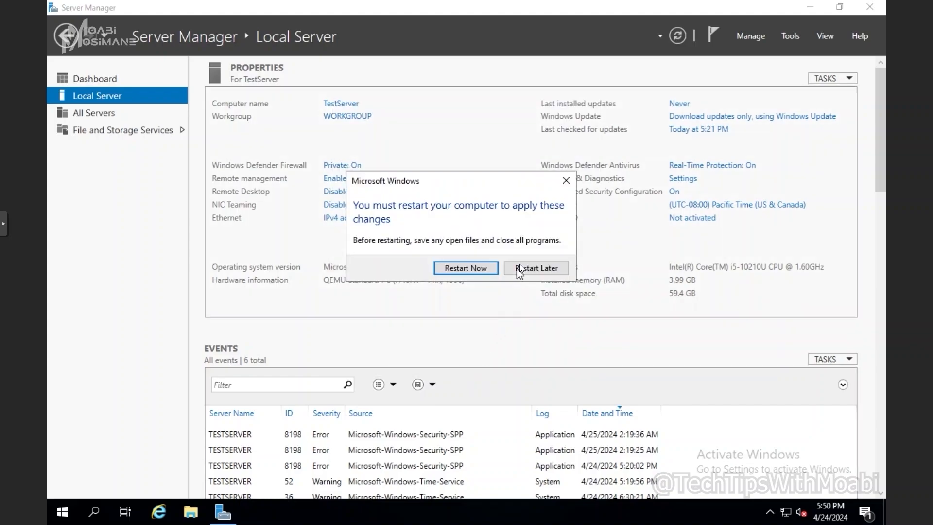
click(523, 266)
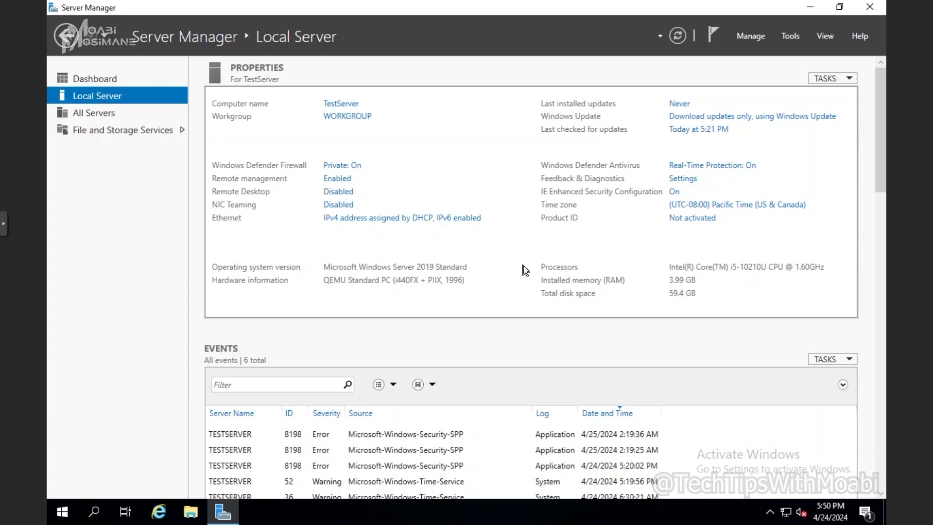
Switch Windows Defender Firewall off for the private network, then minimize Windows Security.
click(682, 40)
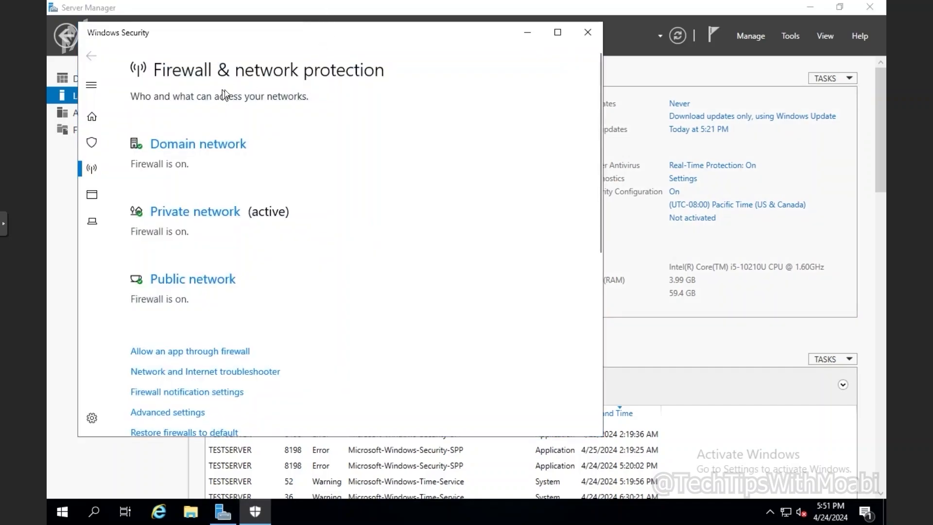
drag(273, 28, 560, 71)
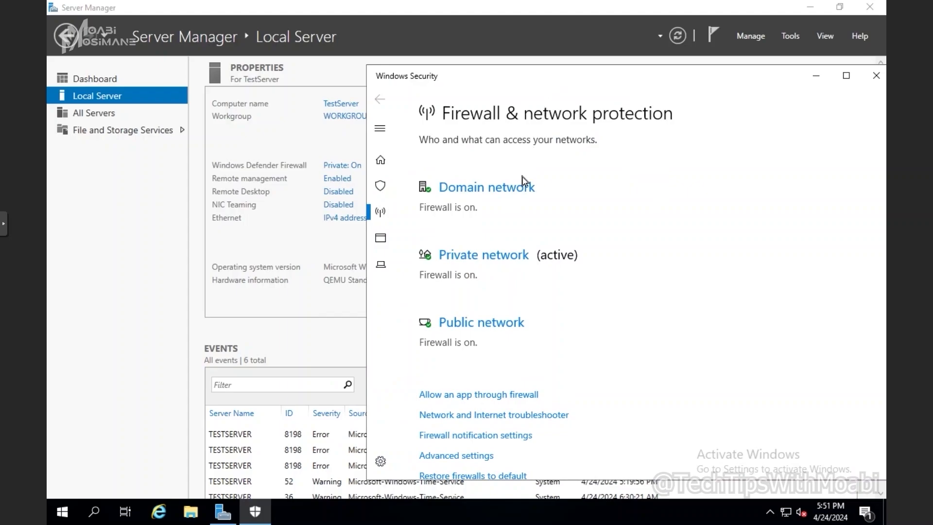
click(471, 259)
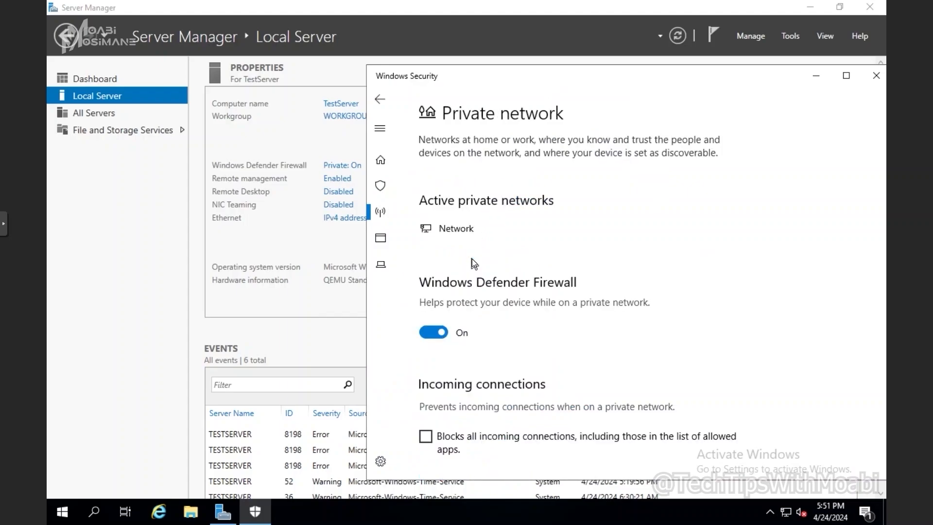
click(438, 330)
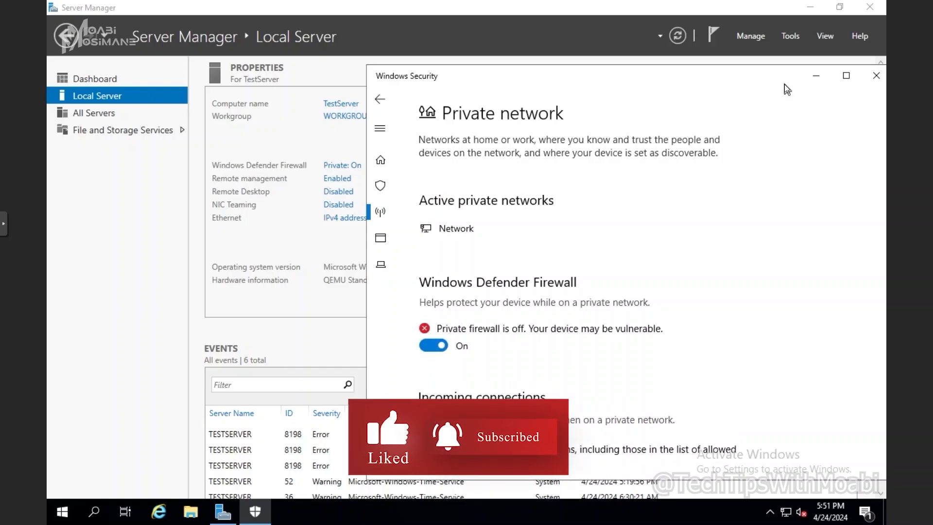
click(813, 76)
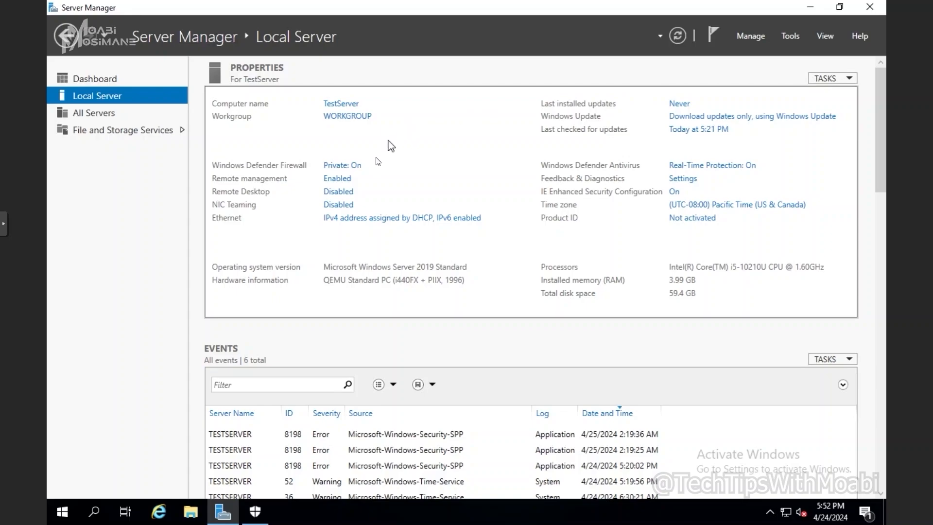
Allow remote connections and add Everyone as a Remote Desktop user, then apply.
click(348, 193)
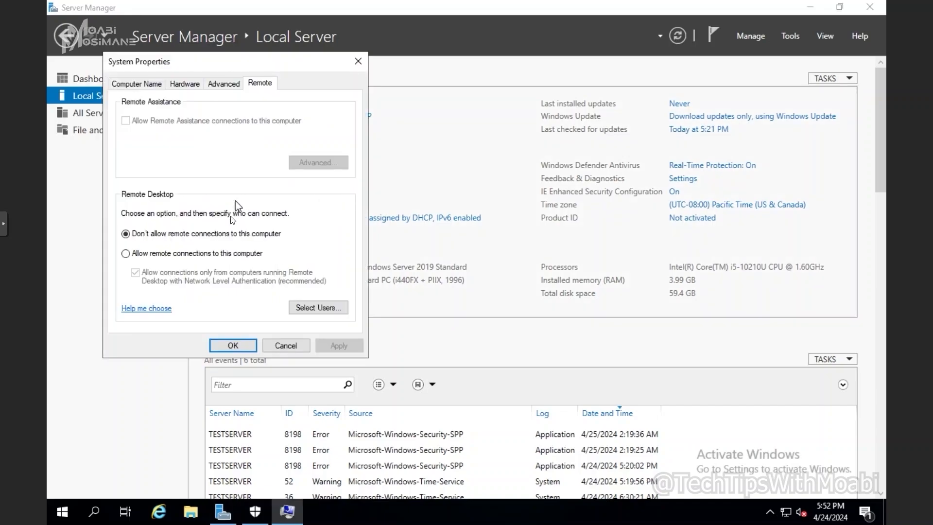
click(203, 255)
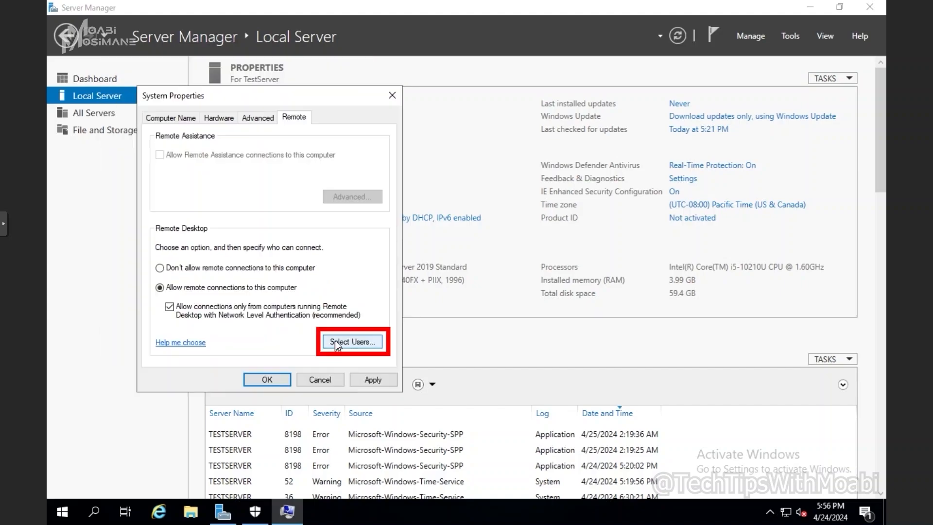
click(336, 341)
click(163, 272)
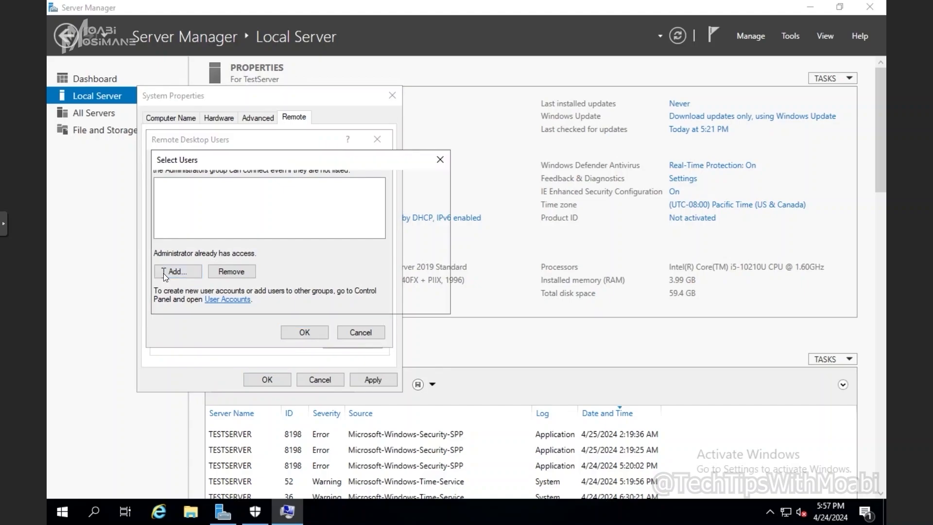
text(every)
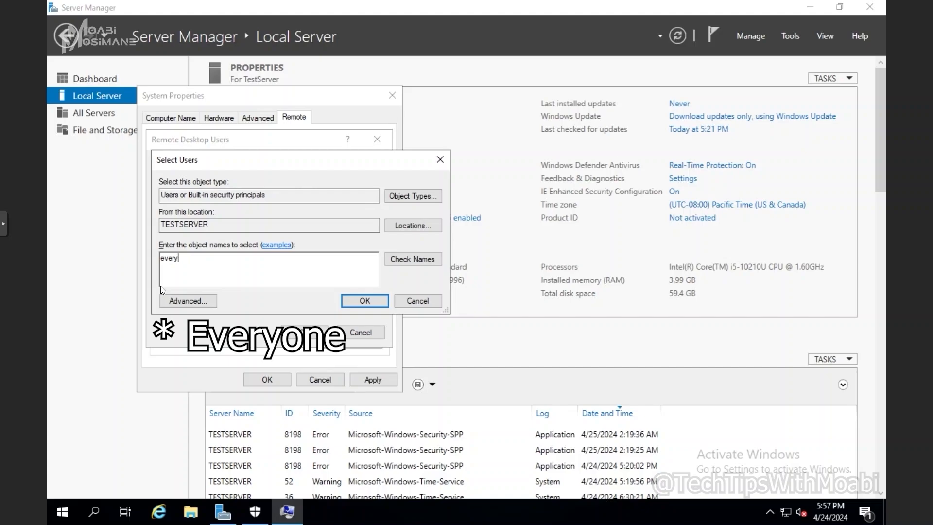
key(alt+k)
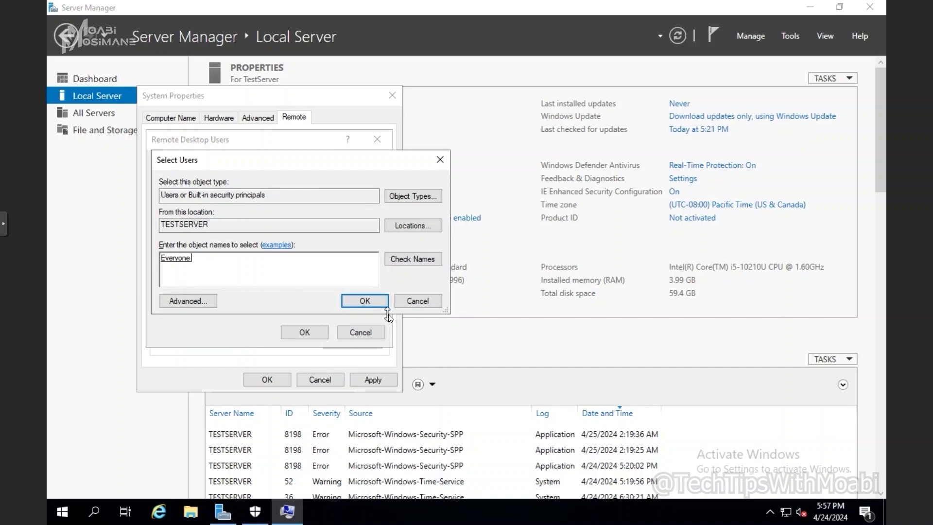
click(378, 303)
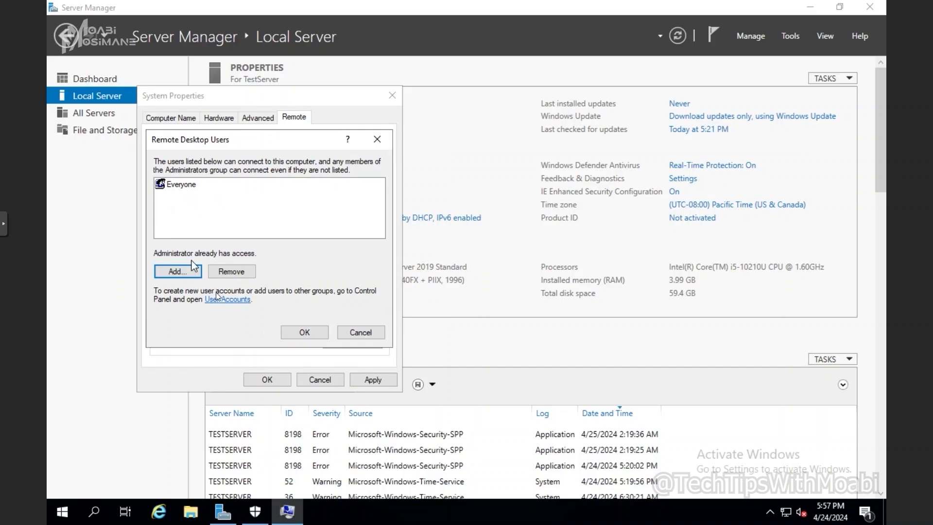
click(304, 333)
click(373, 379)
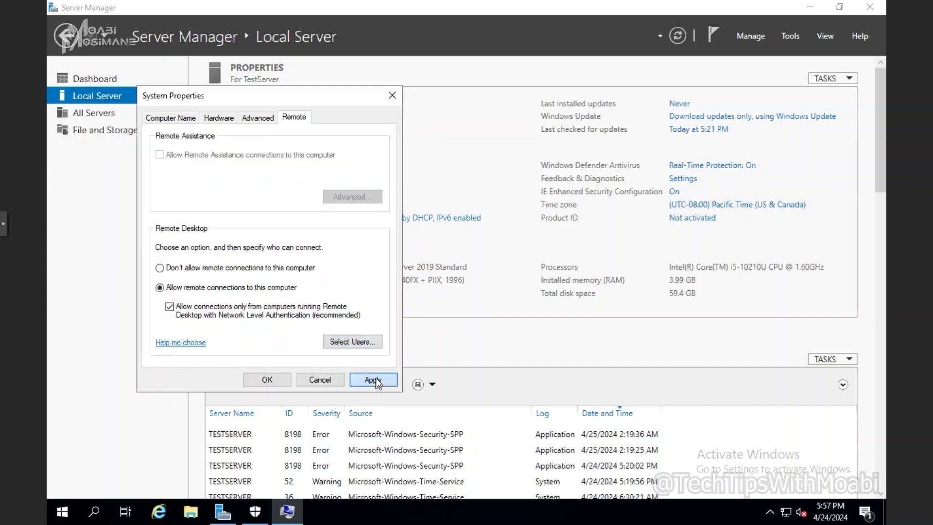
Close System Properties with OK and refresh so Remote Desktop reads Enabled.
click(278, 381)
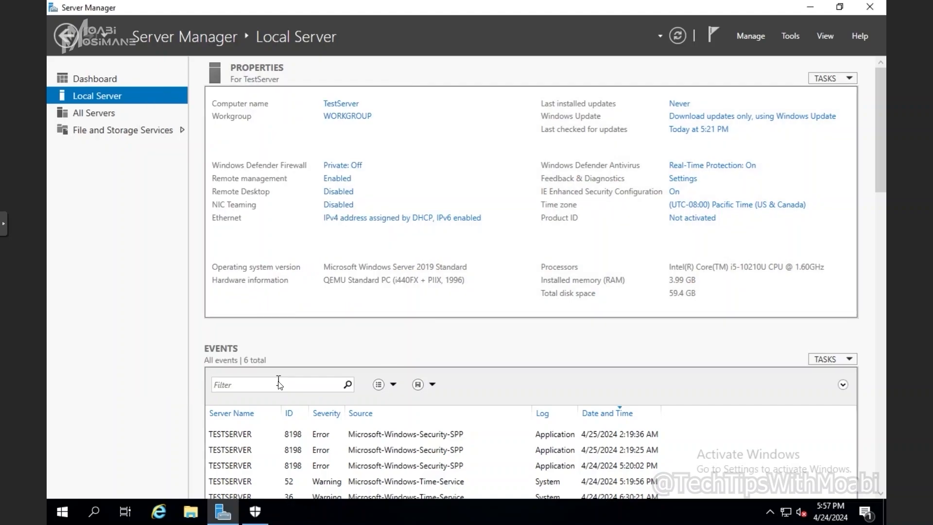
click(676, 35)
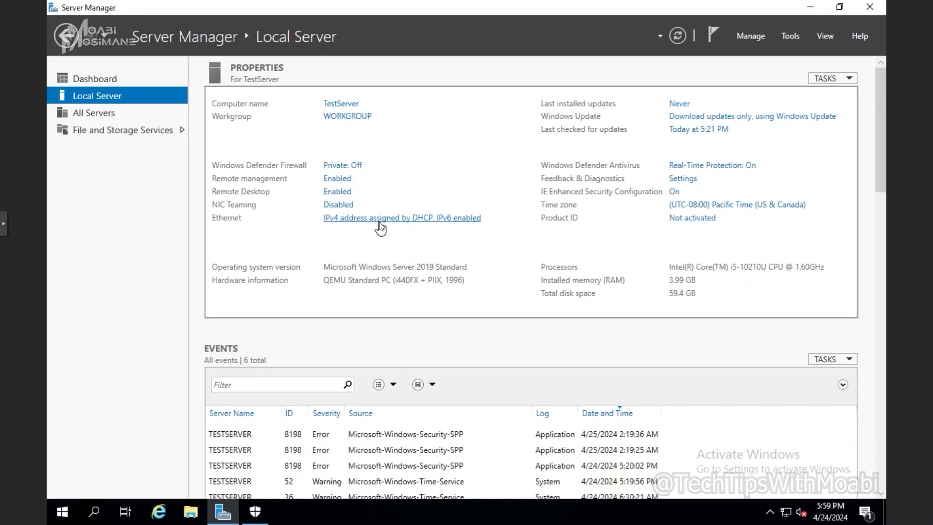
Open the Run box from the Start button's right-click menu.
right_click(58, 517)
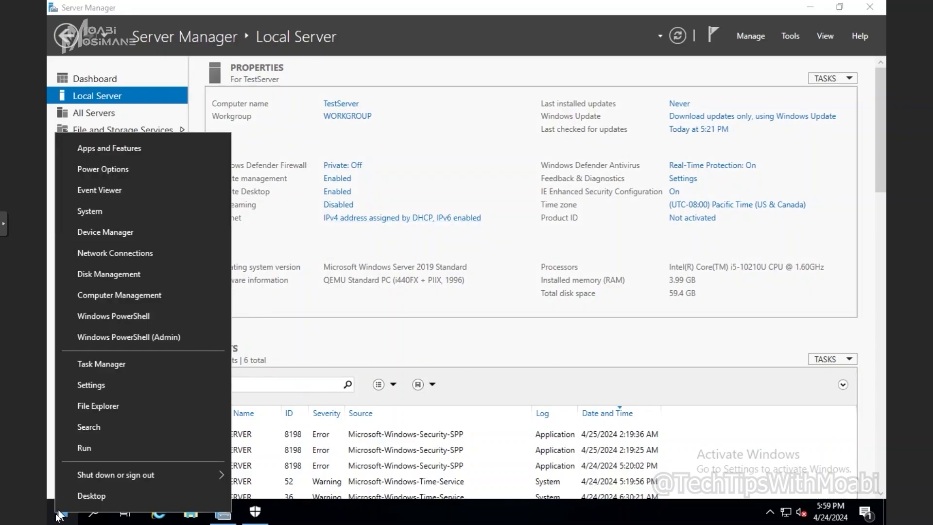
click(85, 445)
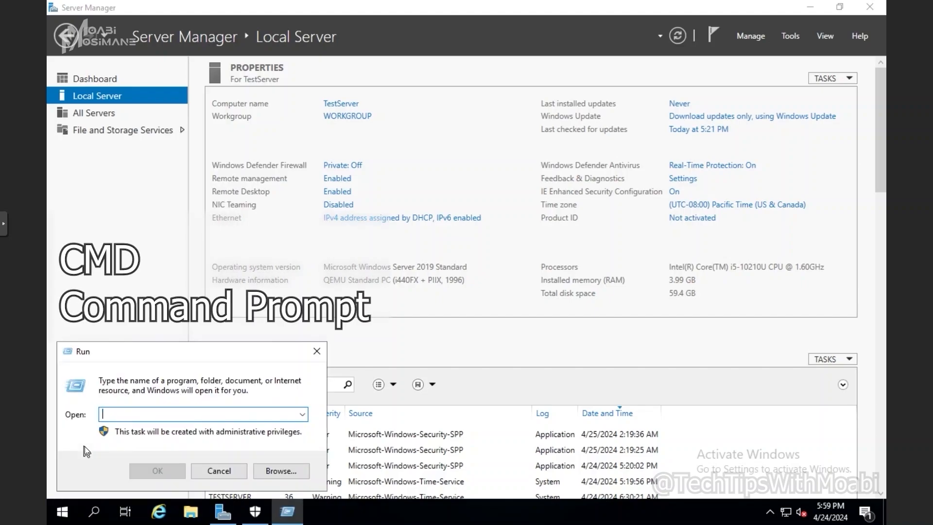
Launch cmd, run ipconfig, and select the IPv4 address 192.168.1.152.
text(cmd)
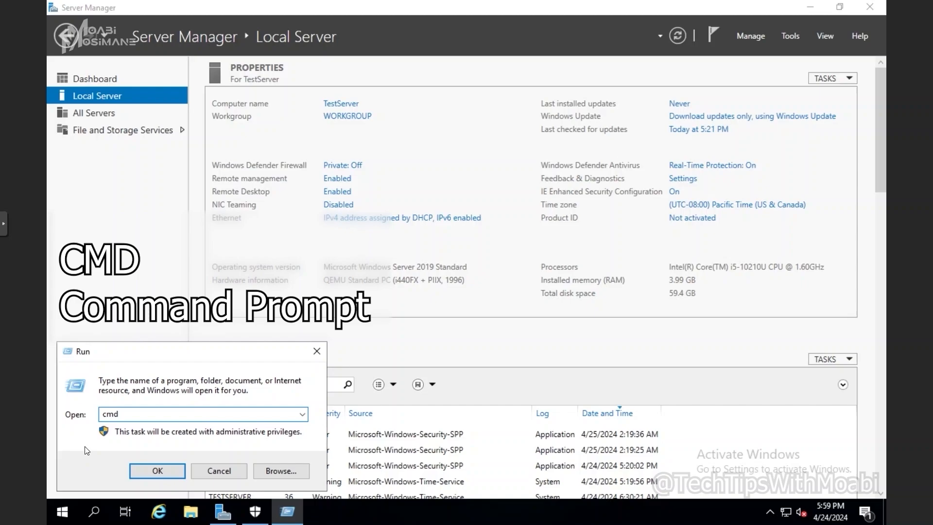
key(Return)
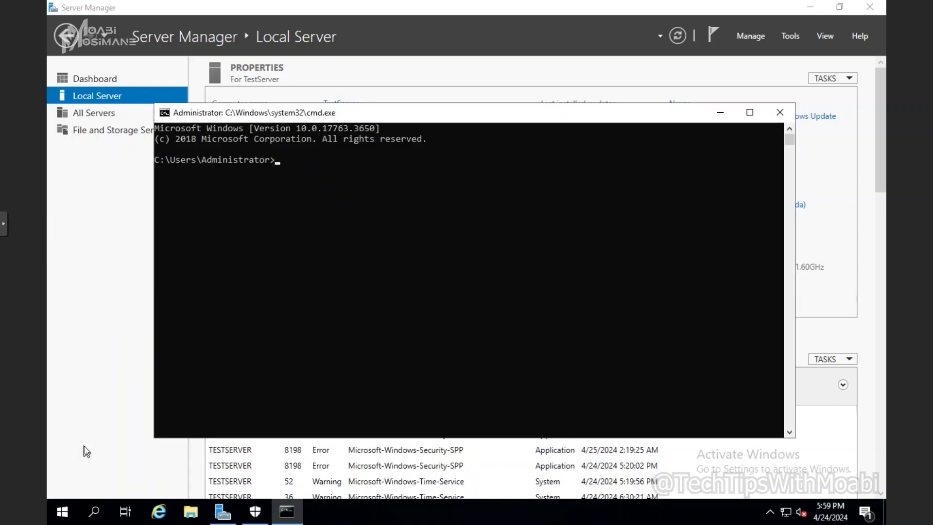
text(ipconf)
text(ig)
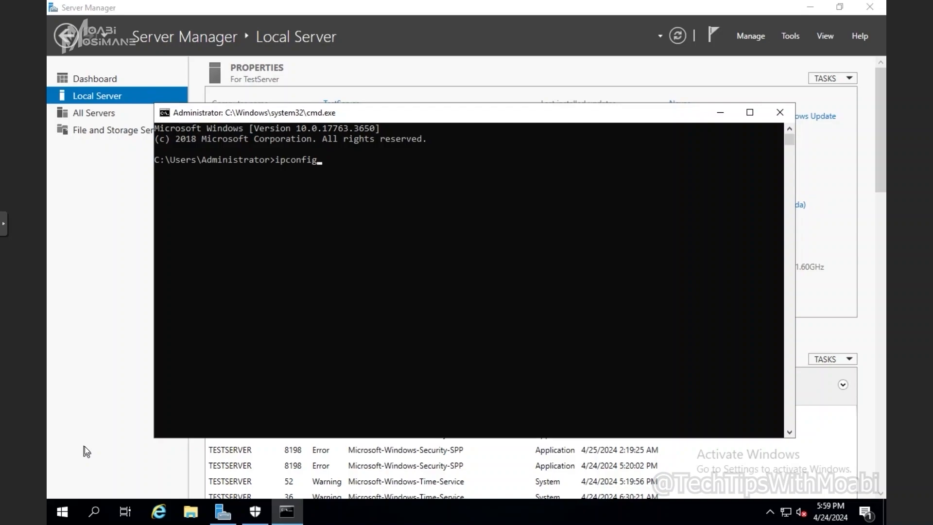
key(Return)
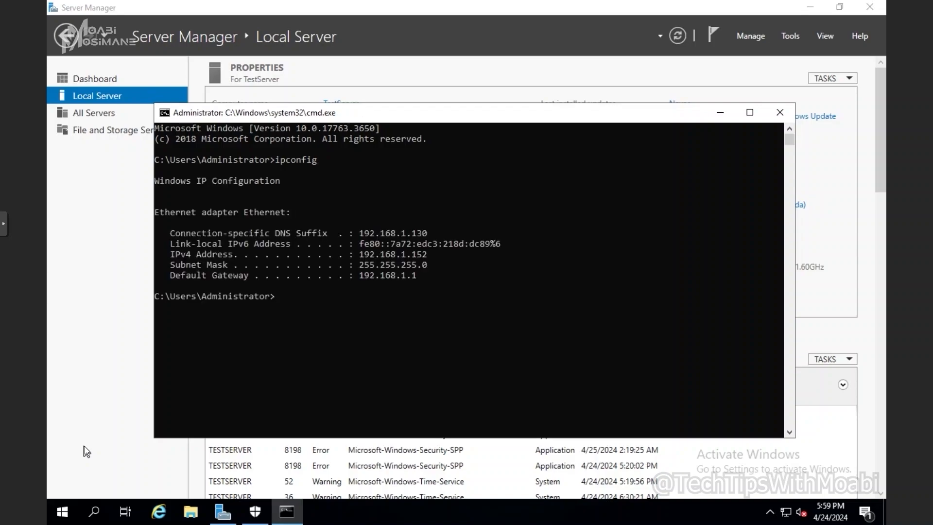
drag(359, 254, 437, 255)
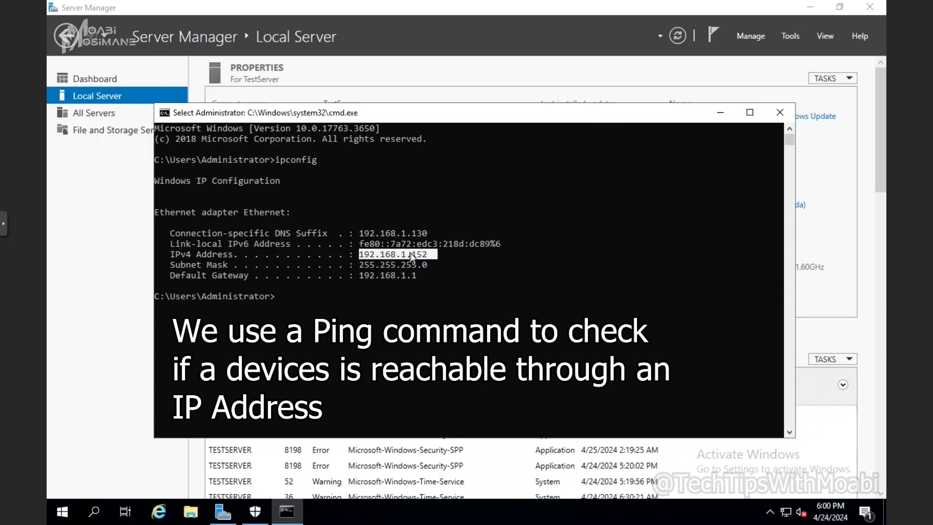
Ping 192.168.1.100, confirming four replies with 0% loss.
text(ping )
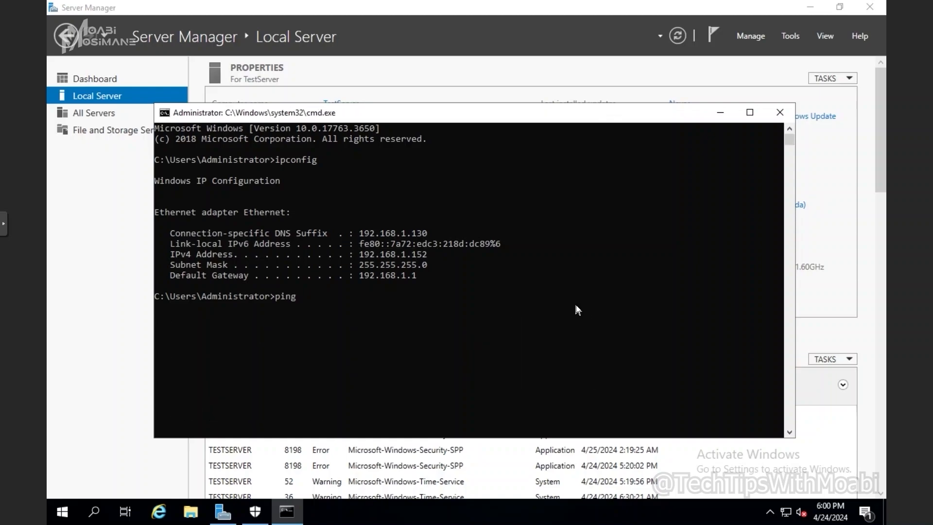
text(1)
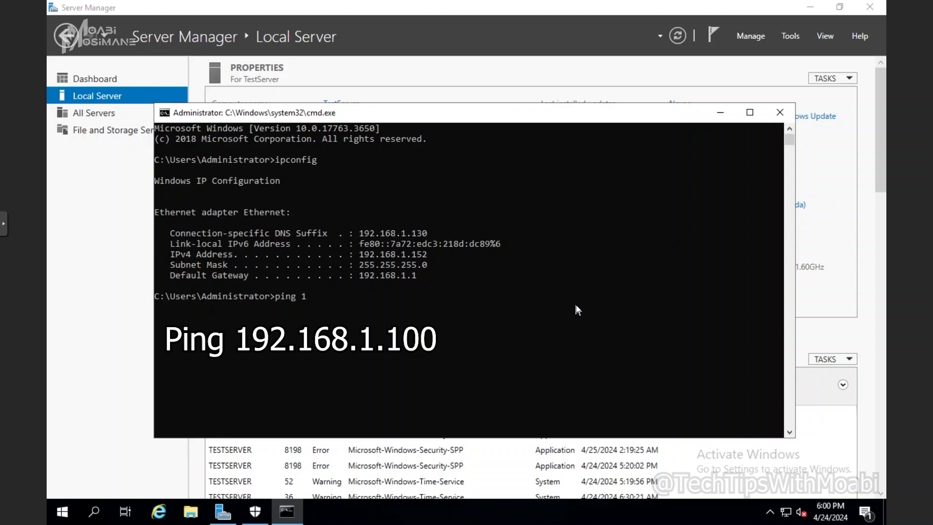
text(92.168.1.100)
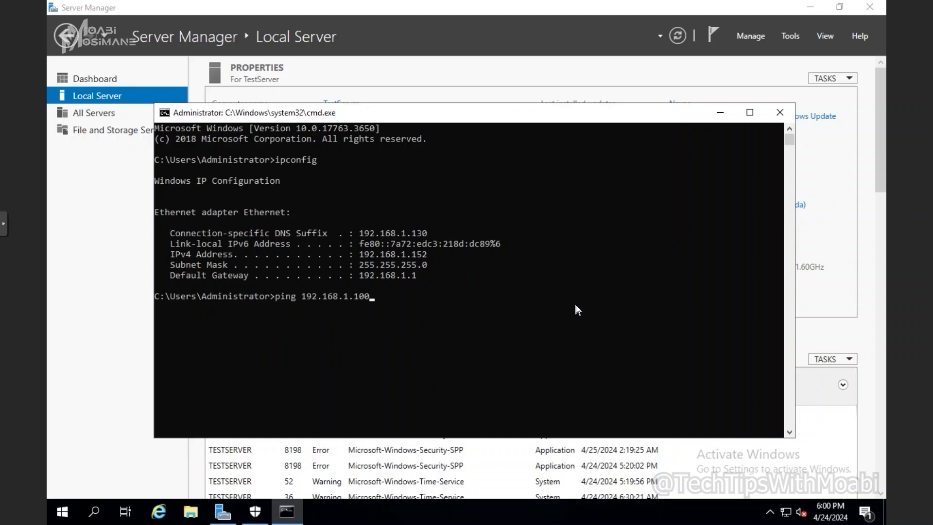
key(Return)
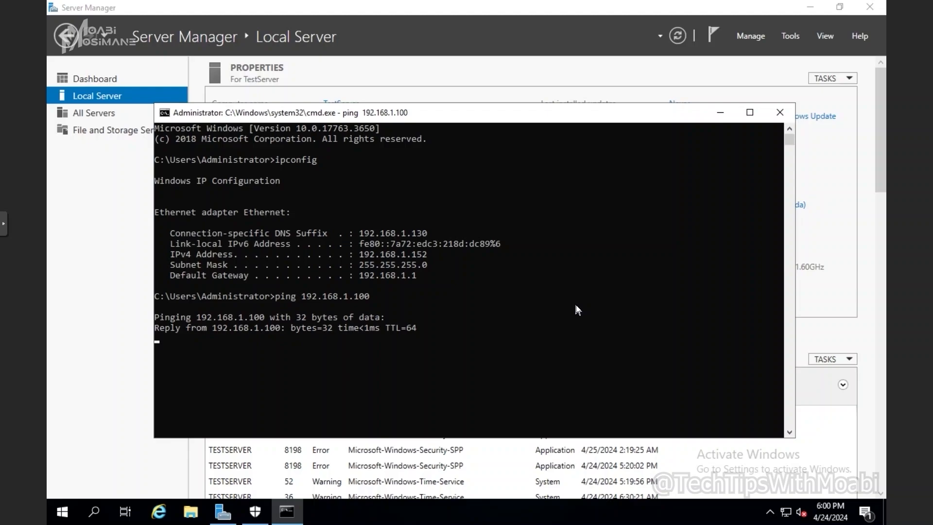
drag(154, 327, 415, 333)
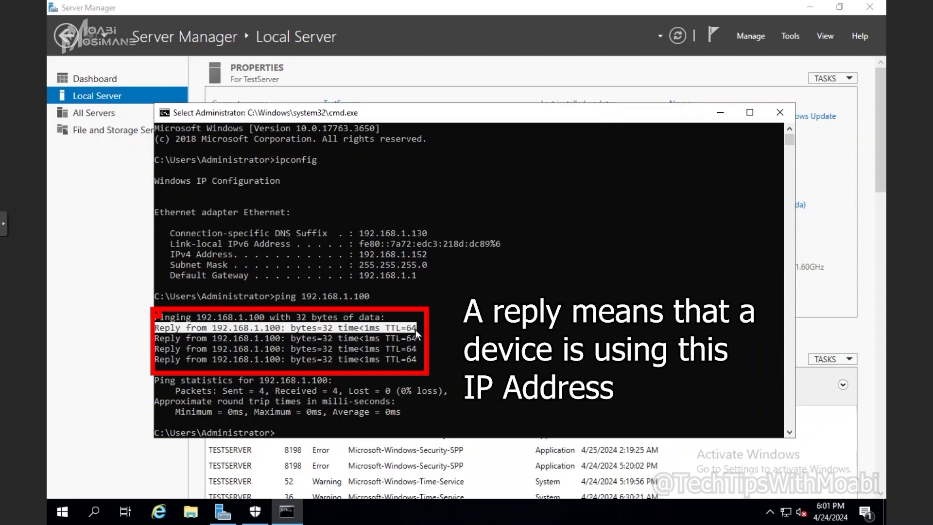
scroll(419, 368, down, 2)
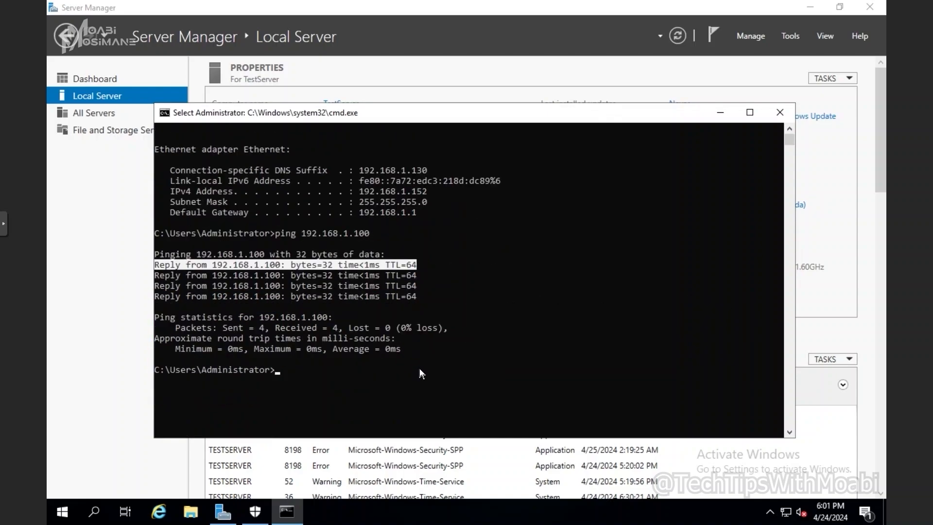
scroll(419, 368, down, 1)
click(368, 362)
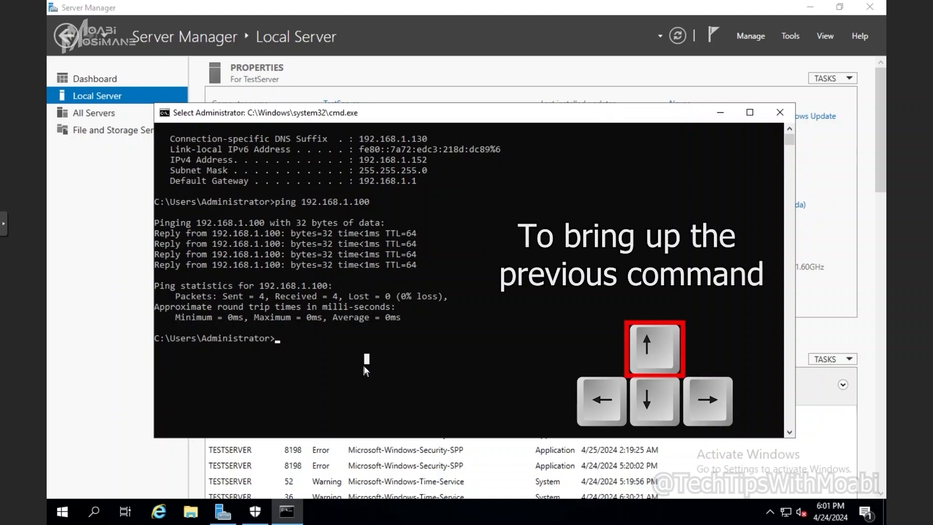
Ping 192.168.1.115 and confirm it reports destination host unreachable, so the address is free.
key(Up)
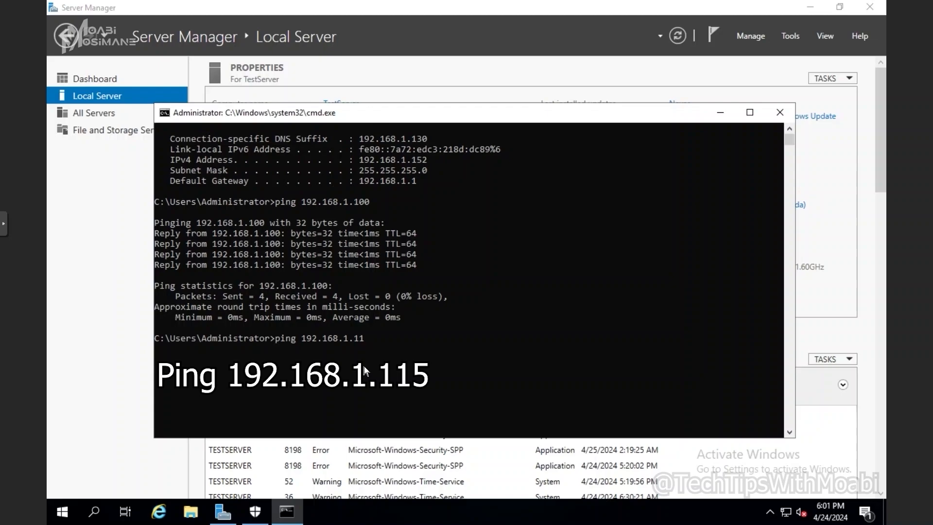
text(5)
key(Return)
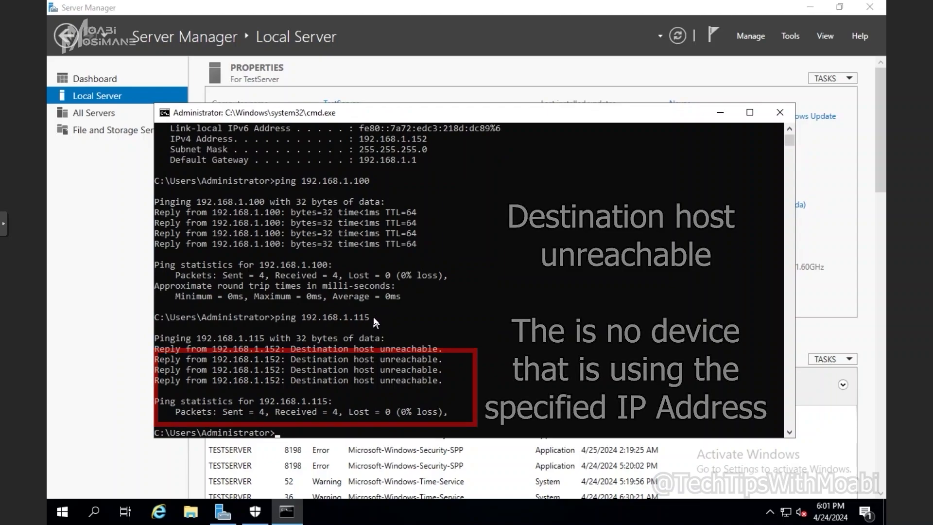
drag(373, 317, 305, 318)
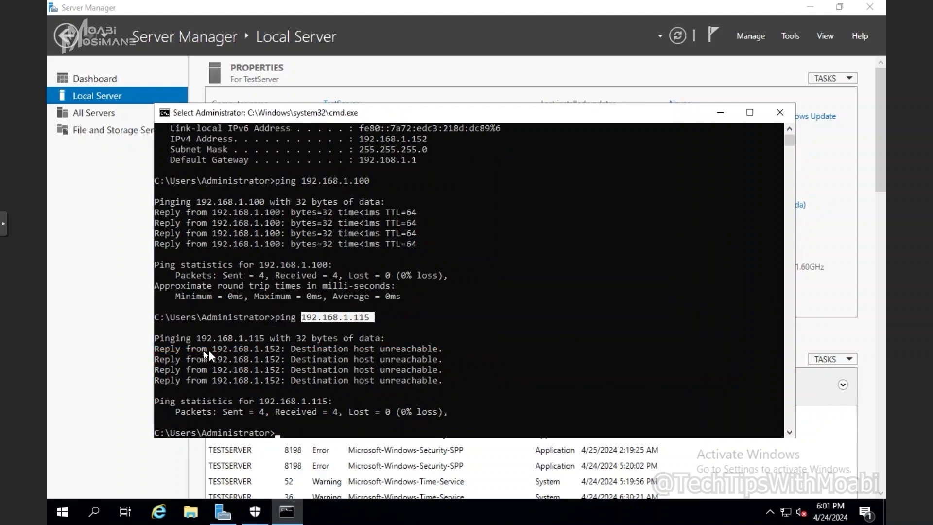
click(68, 318)
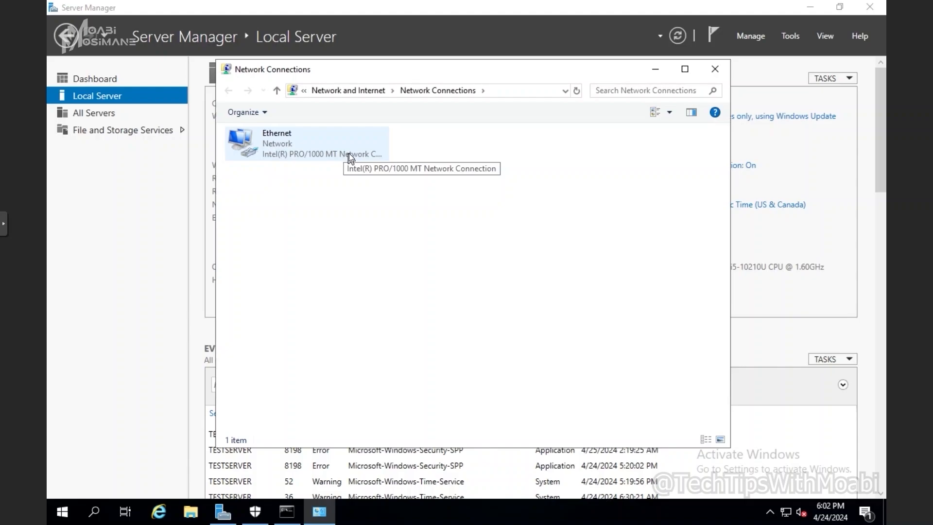
Open the Ethernet adapter's IPv4 Properties and select 'Use the following IP address'.
right_click(266, 139)
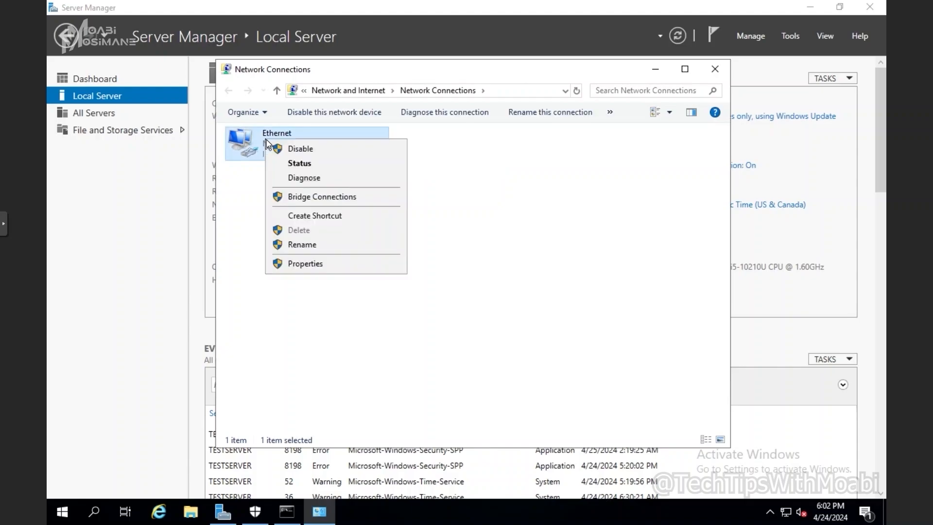
click(320, 265)
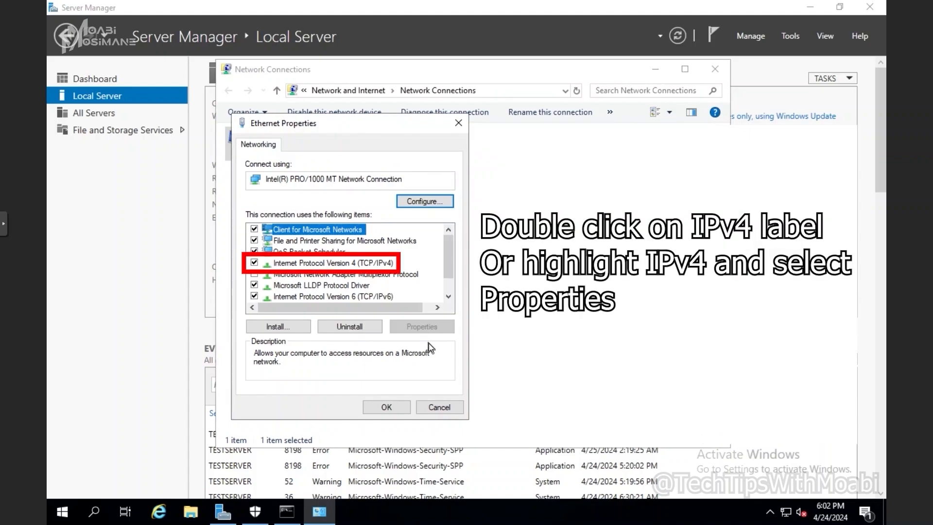
double_click(365, 264)
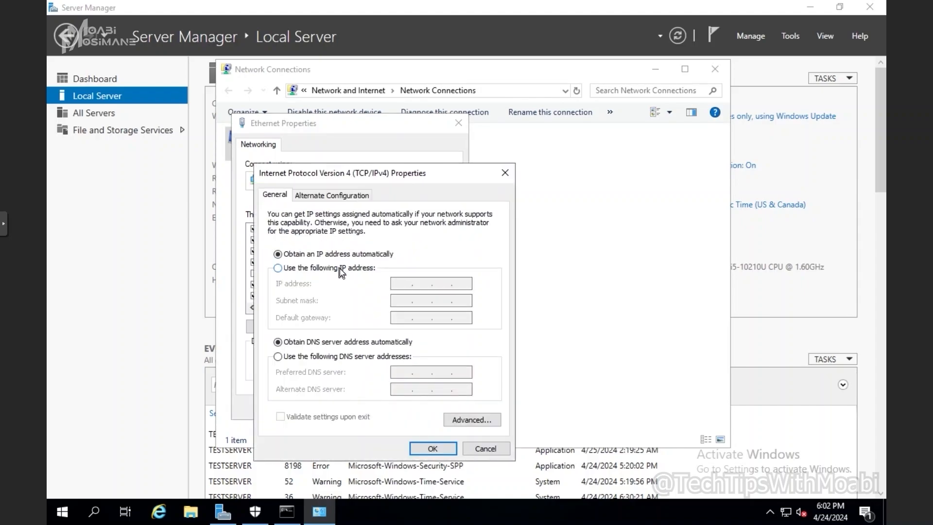
click(339, 269)
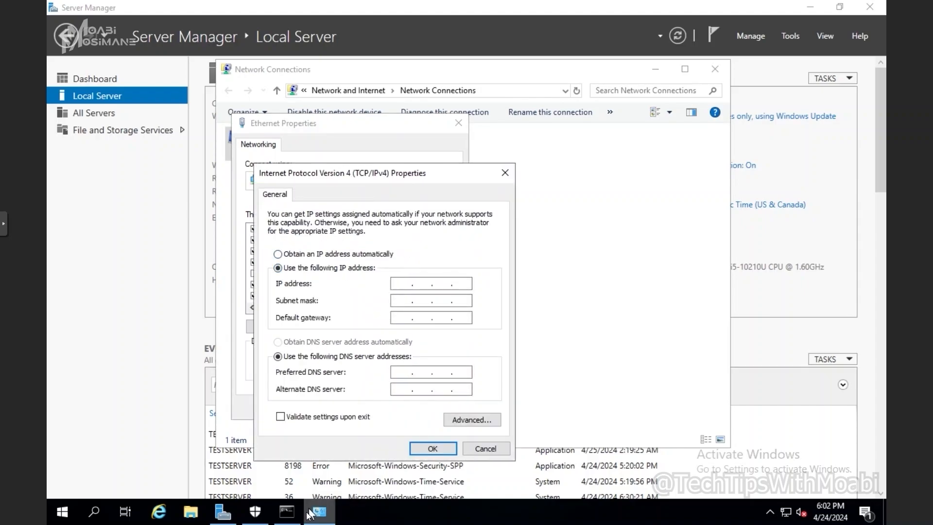
Arrange the command prompt and IPv4 dialog side by side so the ipconfig output stays visible.
click(288, 512)
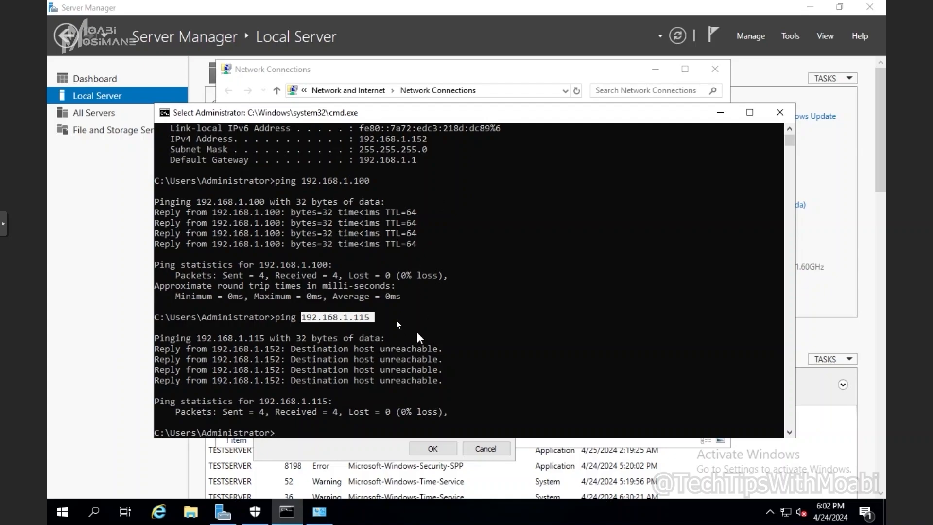
scroll(437, 282, up, 3)
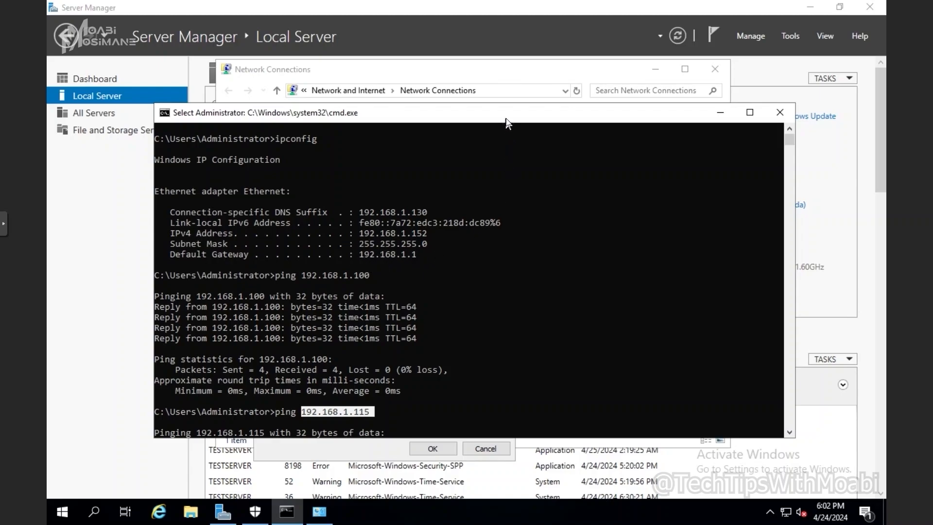
drag(508, 116, 48, 158)
click(320, 511)
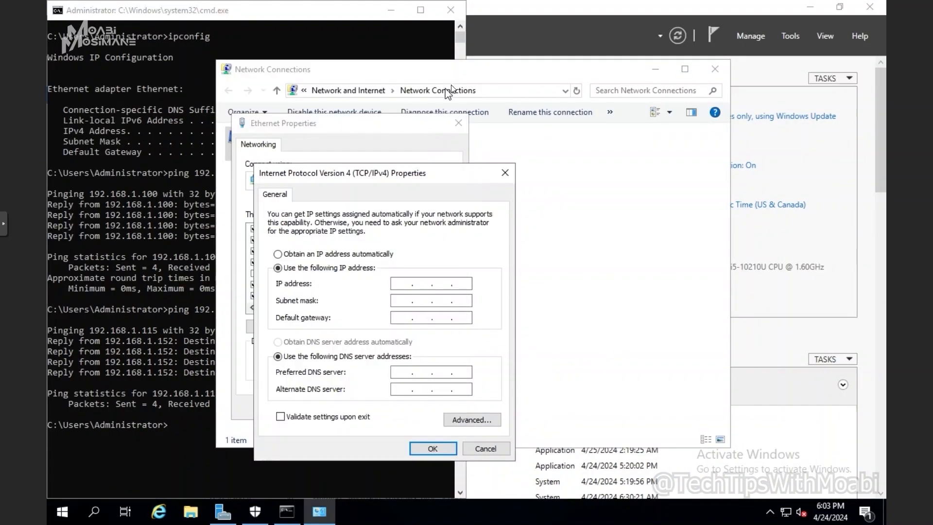
drag(410, 172, 658, 144)
drag(254, 10, 180, 69)
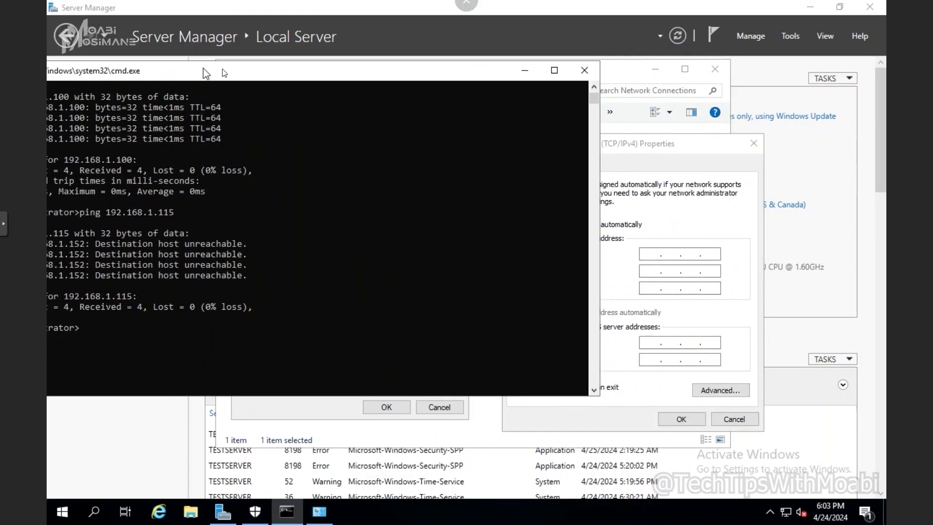
drag(249, 70, 266, 20)
scroll(263, 21, up, 6)
drag(248, 23, 141, 44)
click(618, 288)
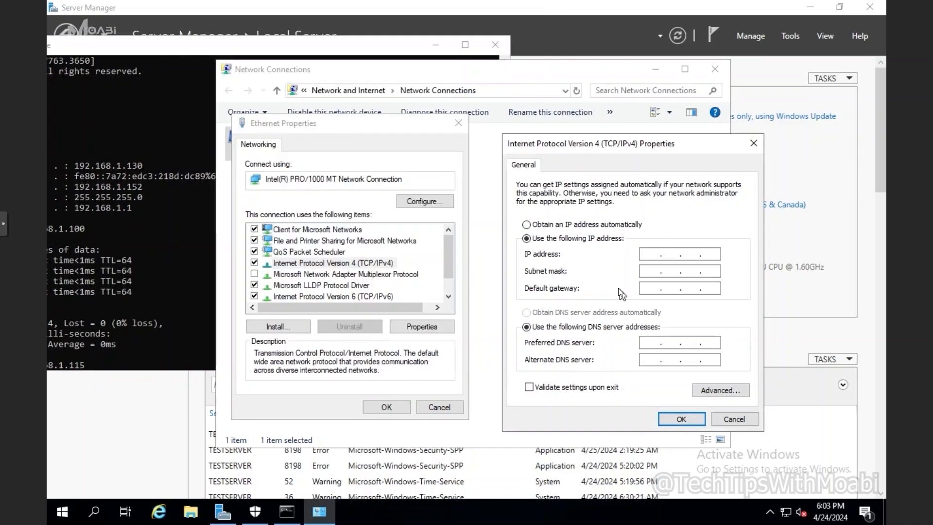
Enter IP 192.168.1.115, subnet mask 255.255.255.0 and default gateway 192.168.1.1.
click(647, 254)
text(192.168.1.115)
key(Tab)
text(192 . 163 . 8)
key(BackSpace)
key(BackSpace)
text(8.1.1)
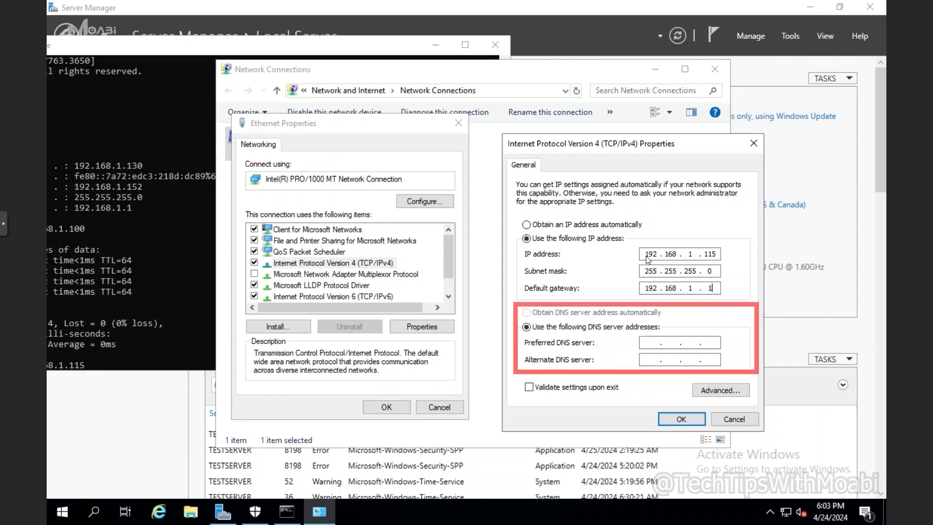
key(Tab)
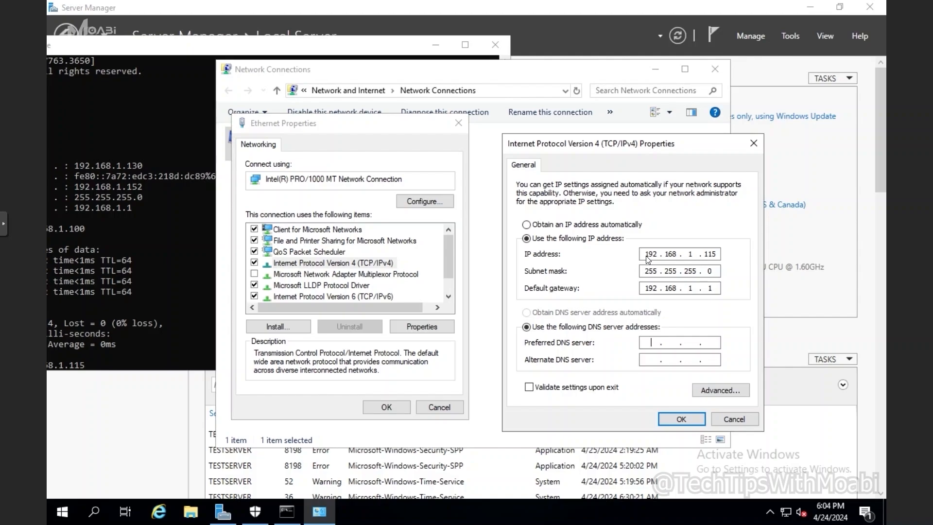
Save the IPv4 settings, close Ethernet Properties and minimize Network Connections.
click(681, 420)
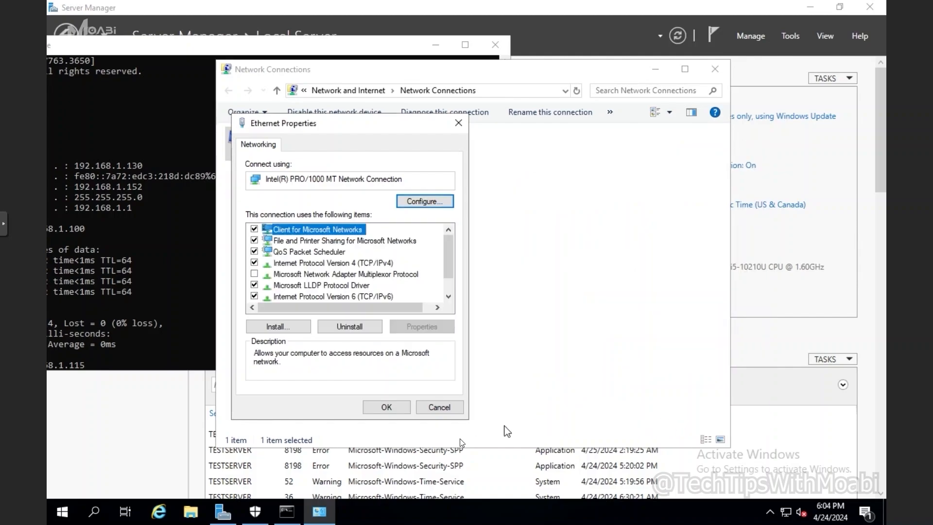
click(399, 411)
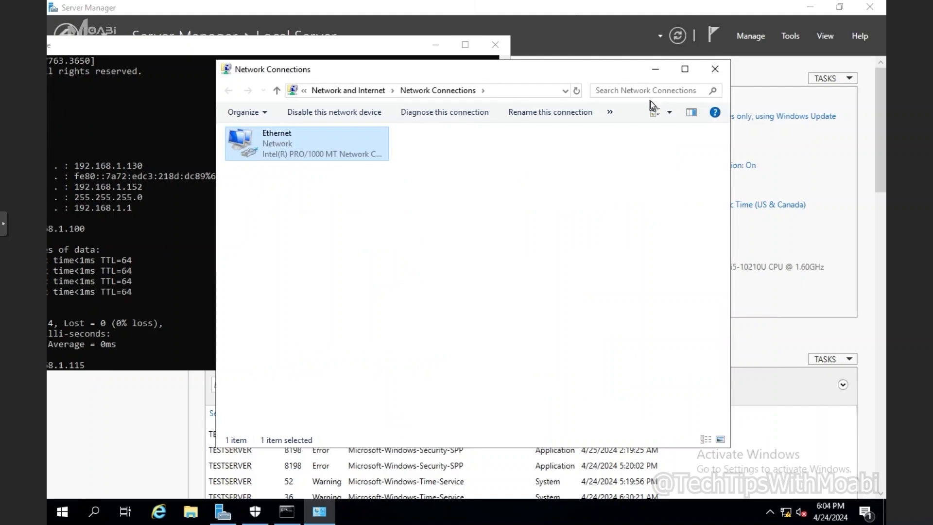
click(656, 71)
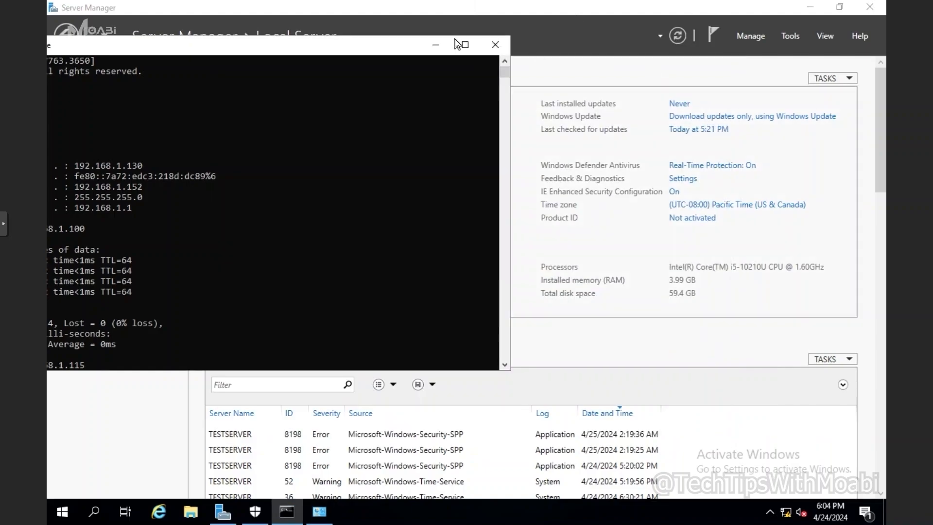
Close the command prompt and install the pending updates from Windows Update, checking progress once.
click(503, 45)
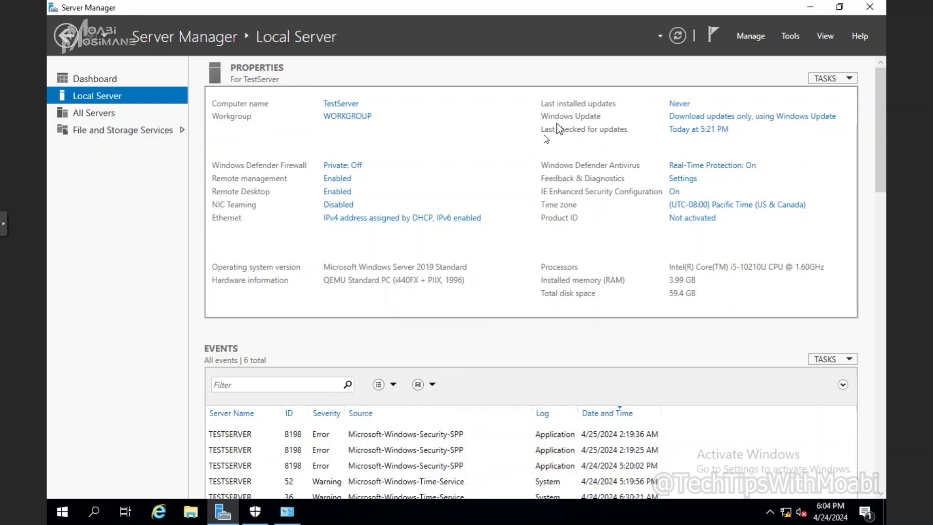
click(681, 105)
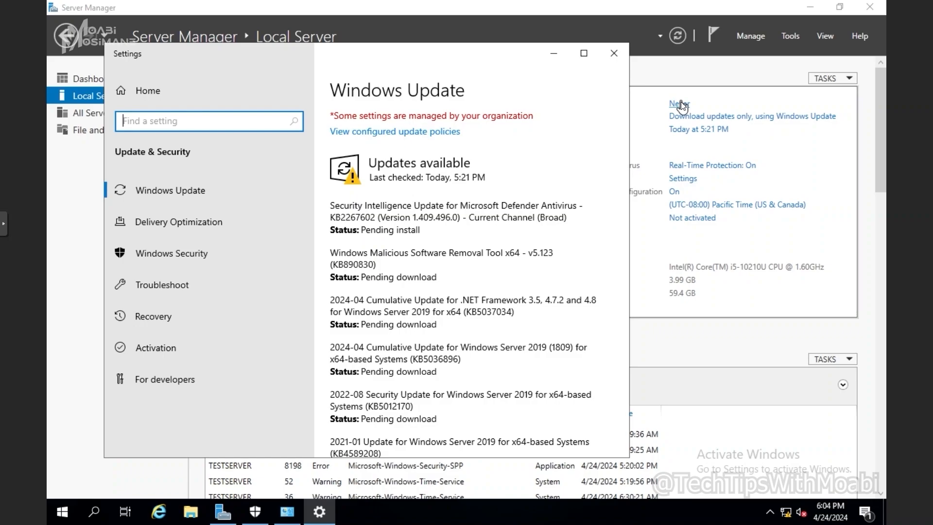
scroll(523, 232, down, 5)
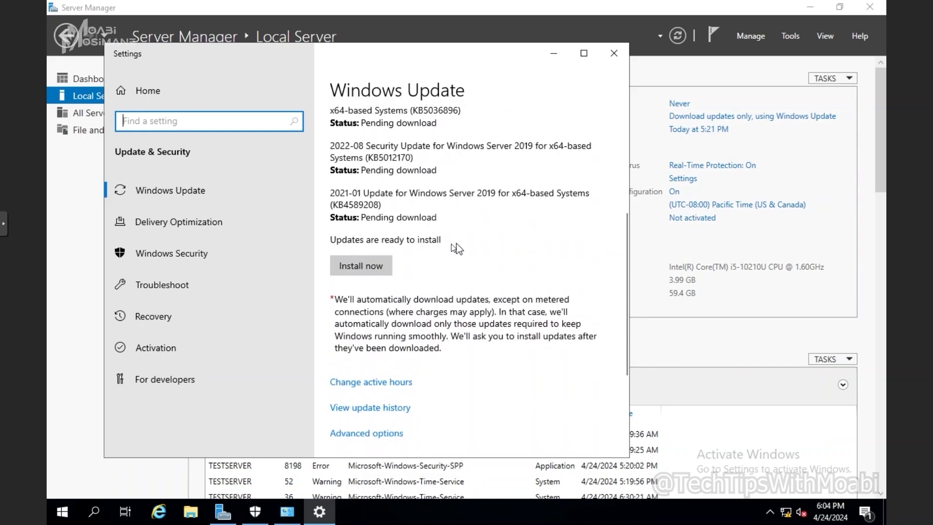
click(377, 272)
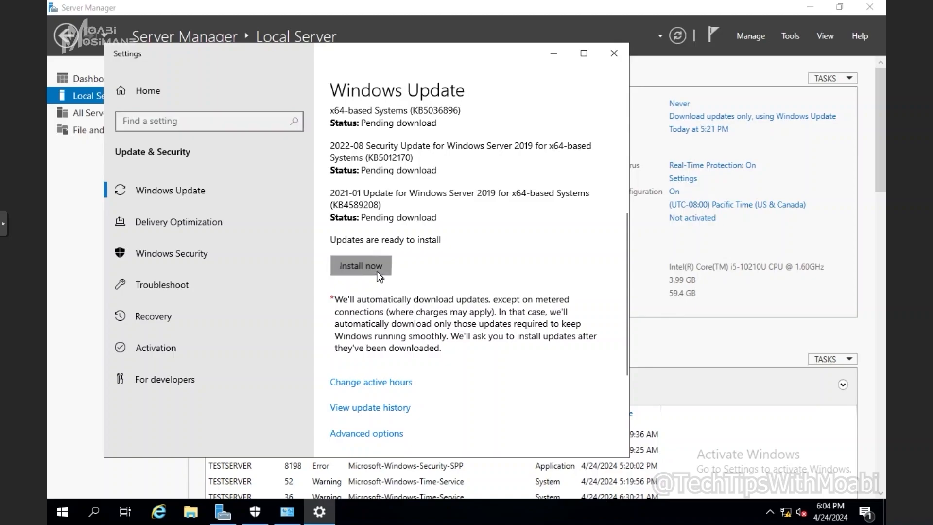
click(561, 52)
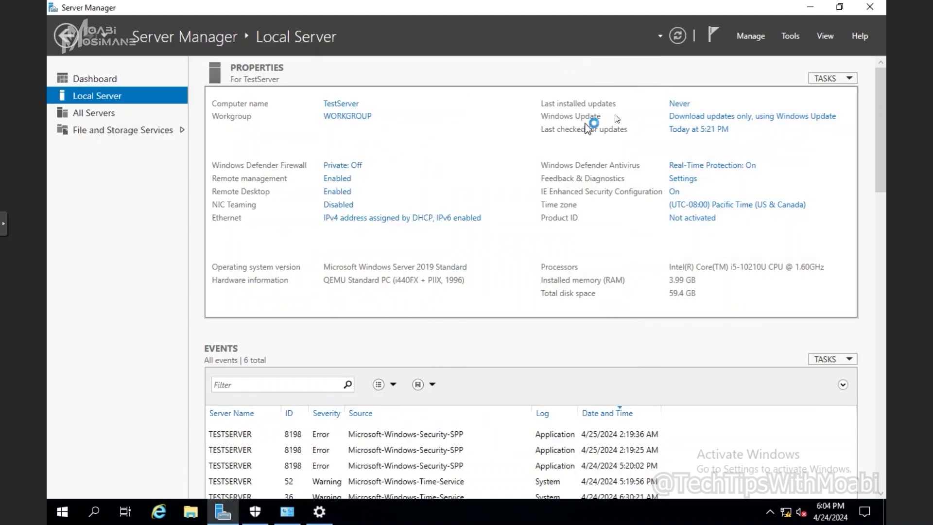
click(720, 118)
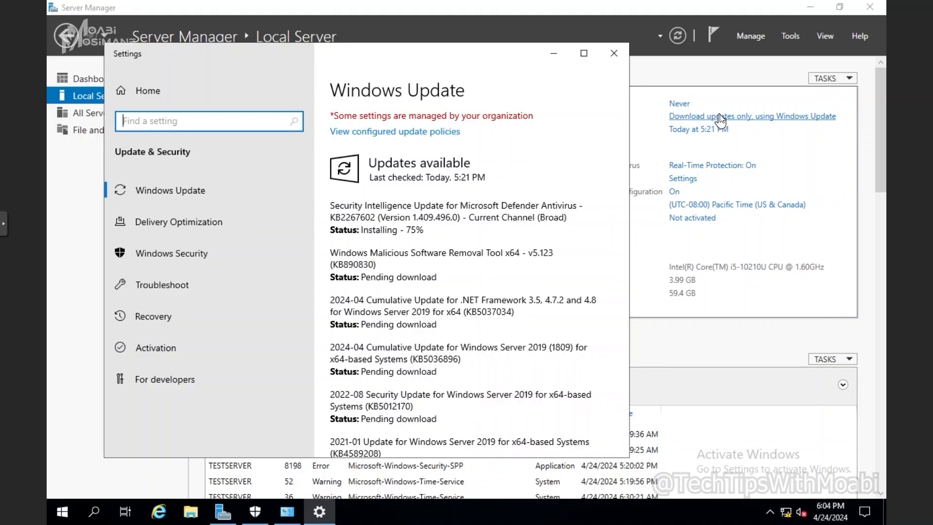
click(553, 53)
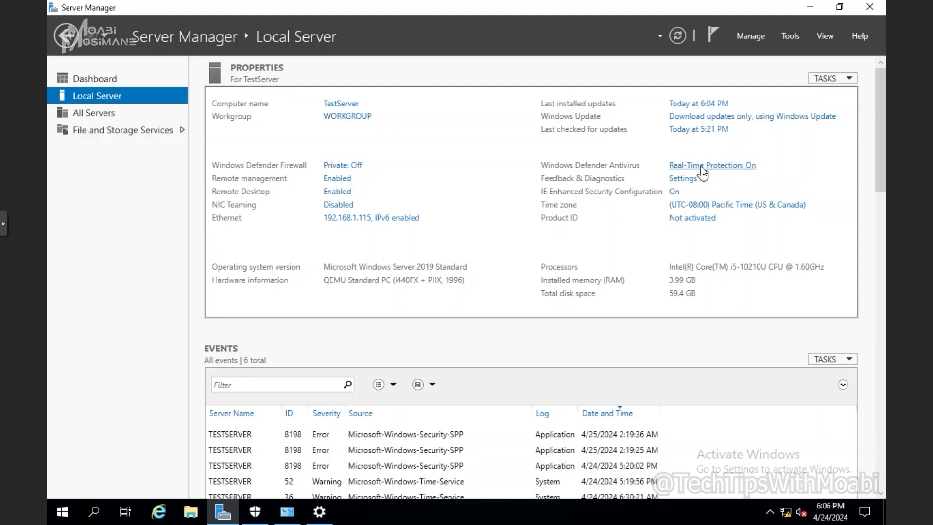
Toggle Defender real-time protection off and back on, leaving it enabled.
click(701, 165)
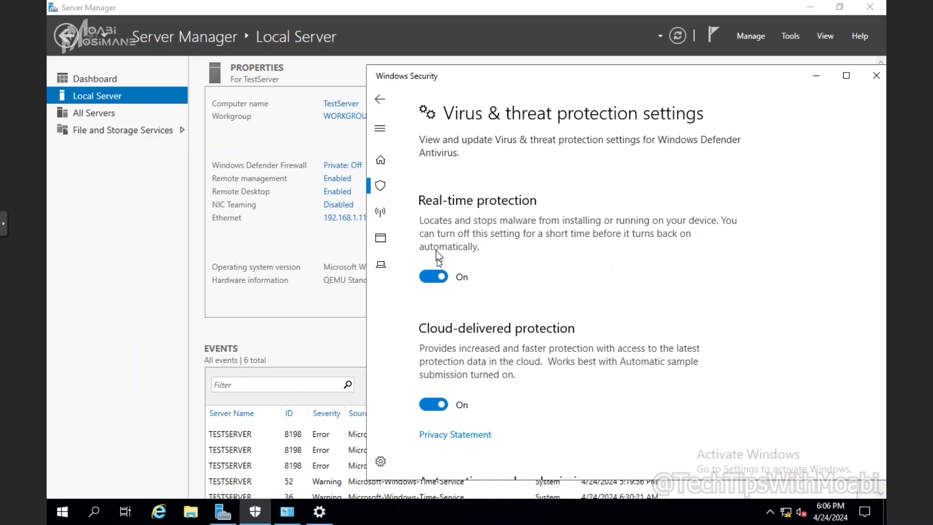
click(433, 276)
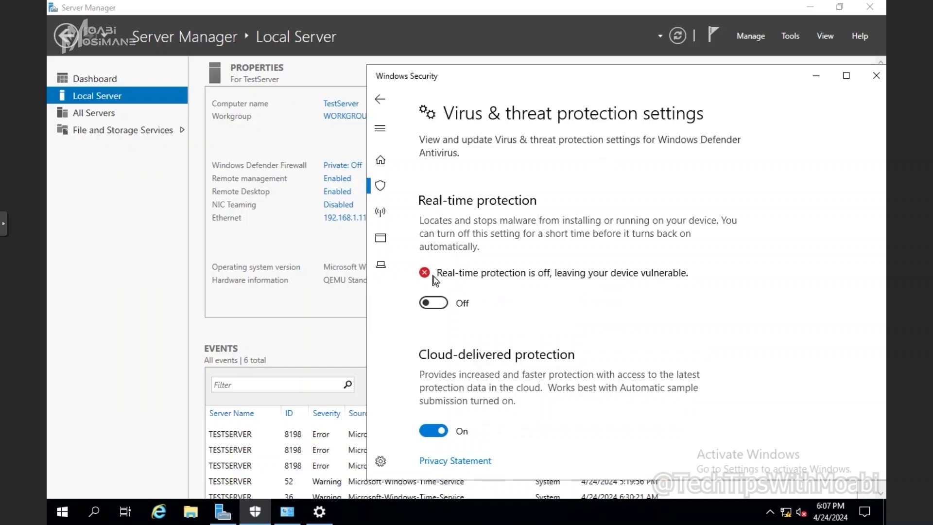
click(438, 306)
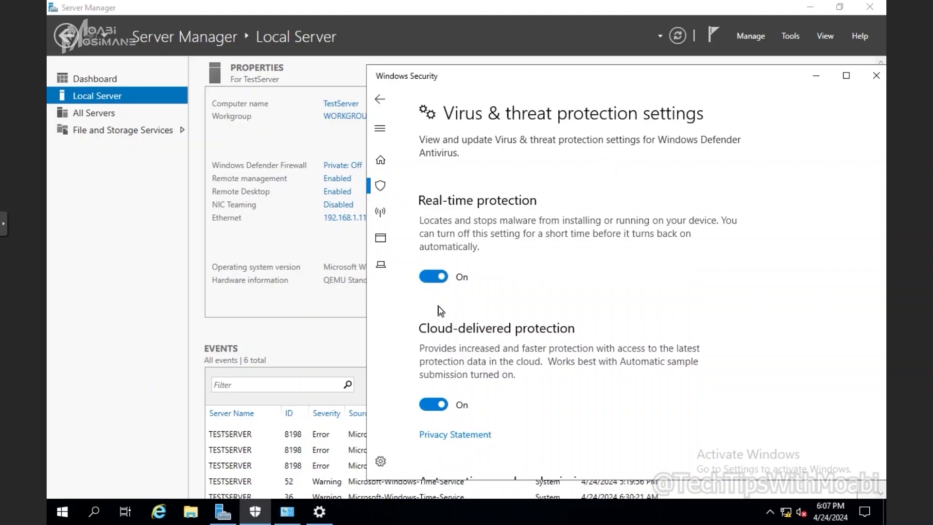
click(816, 76)
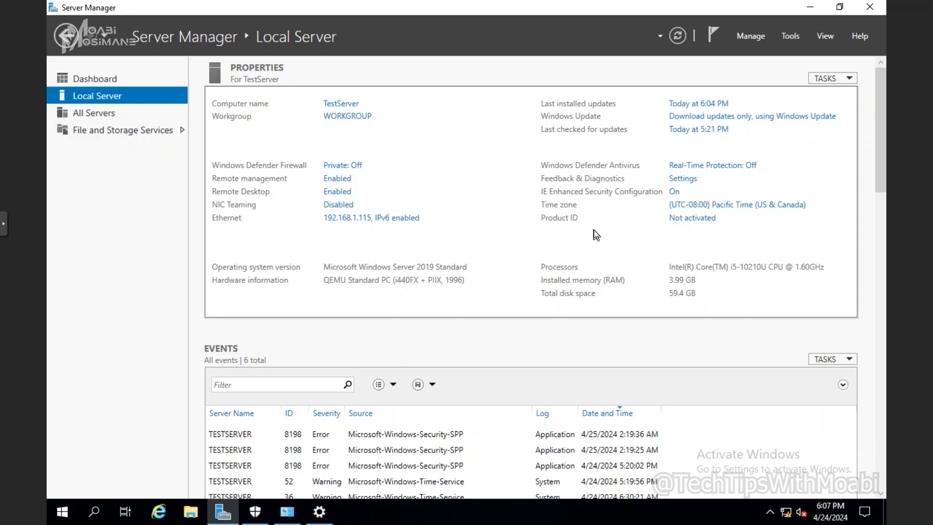
Change the time zone to (UTC+02:00) Harare, Pretoria and confirm both dialogs.
click(746, 206)
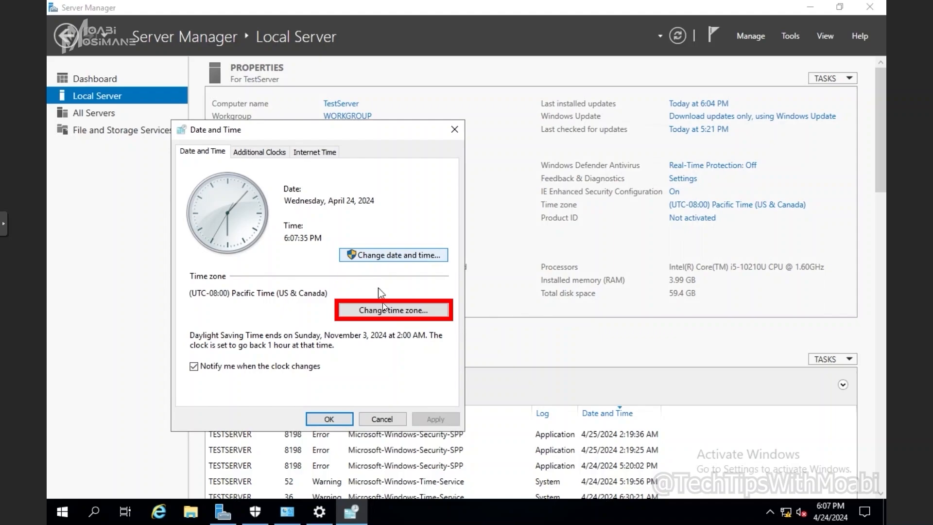
click(391, 311)
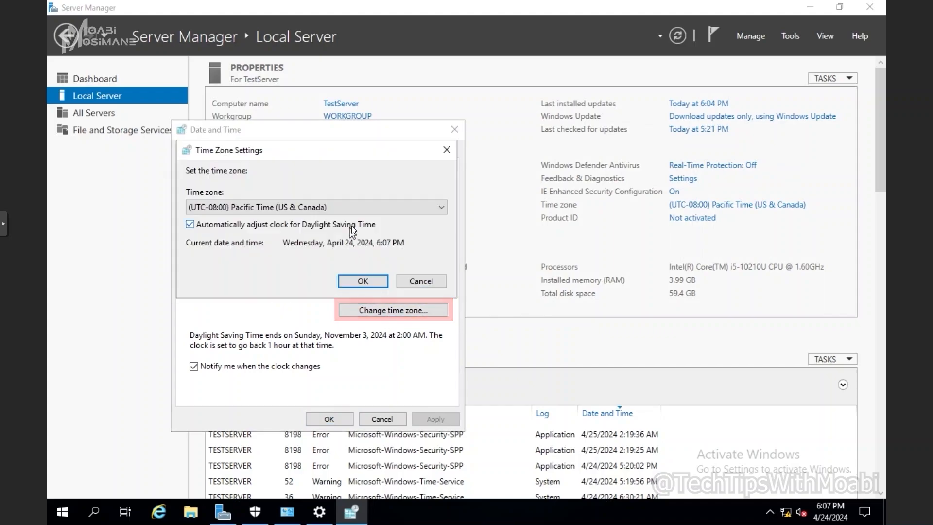
click(344, 209)
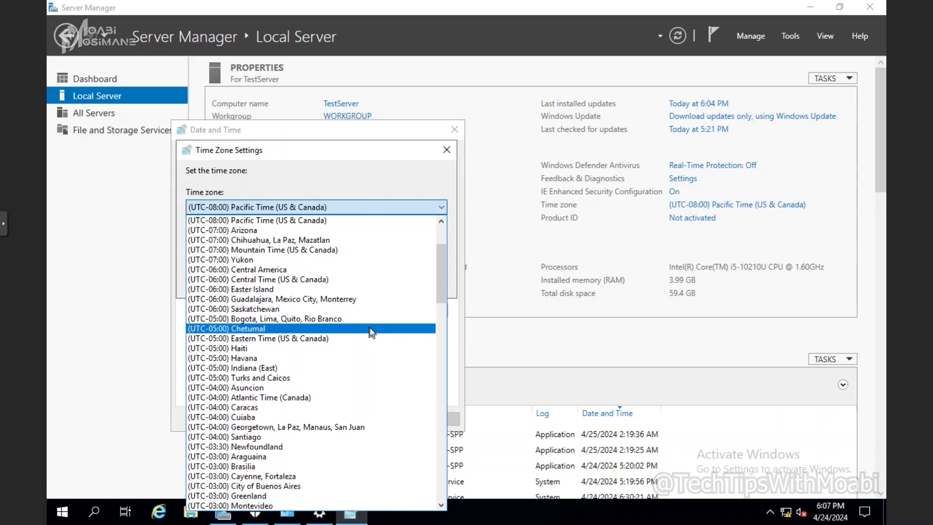
scroll(370, 325, down, 8)
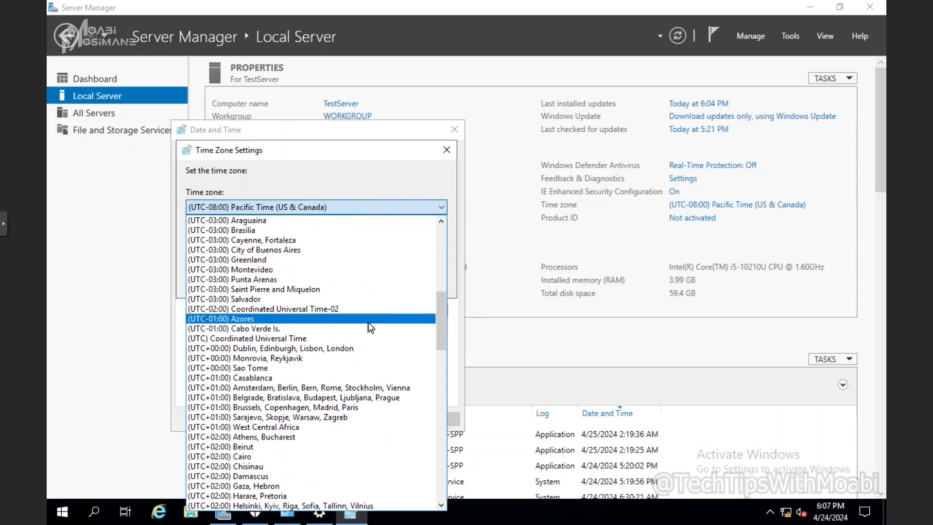
scroll(368, 323, down, 1)
click(267, 466)
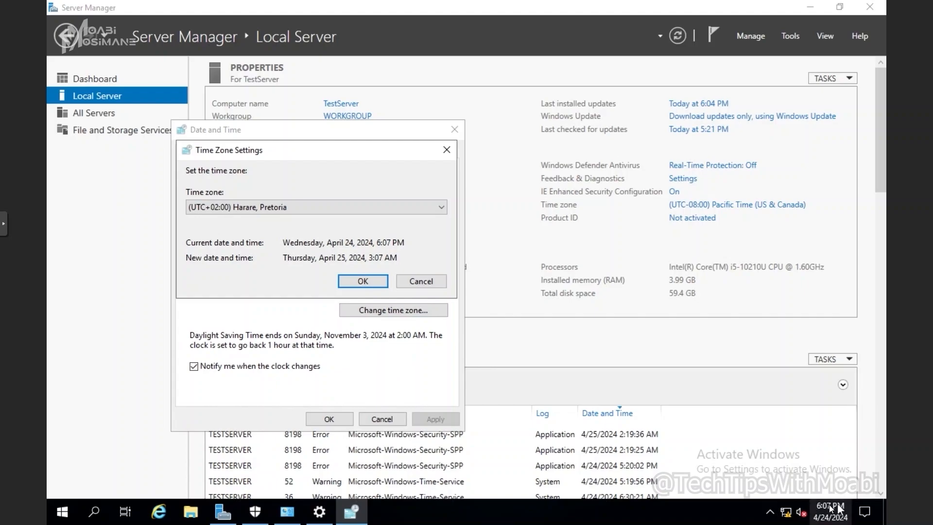
click(362, 281)
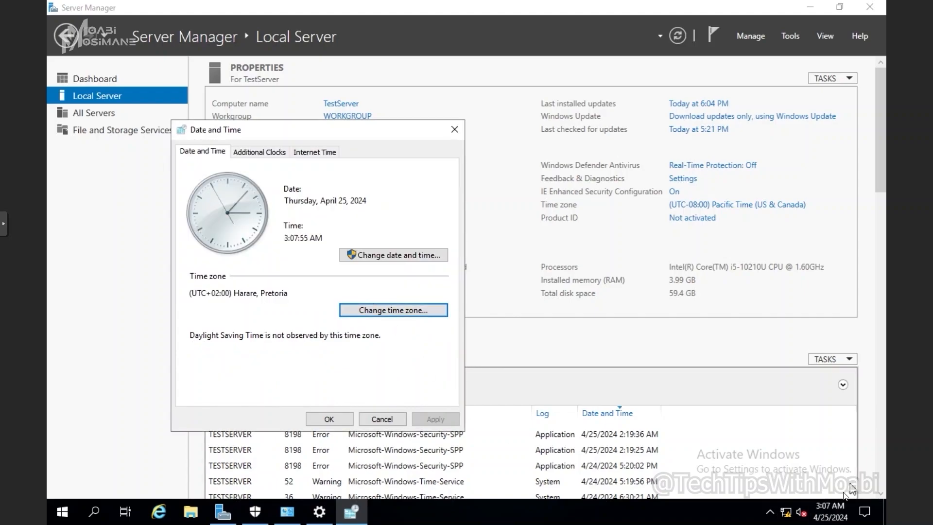
click(326, 419)
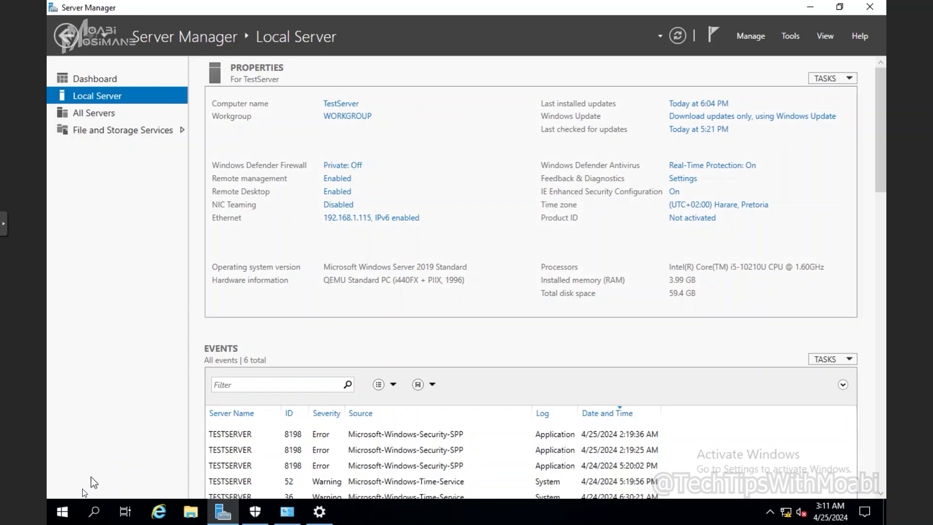
Restart the server with reason 'Operating System: Reconfiguration (Planned)'.
click(62, 511)
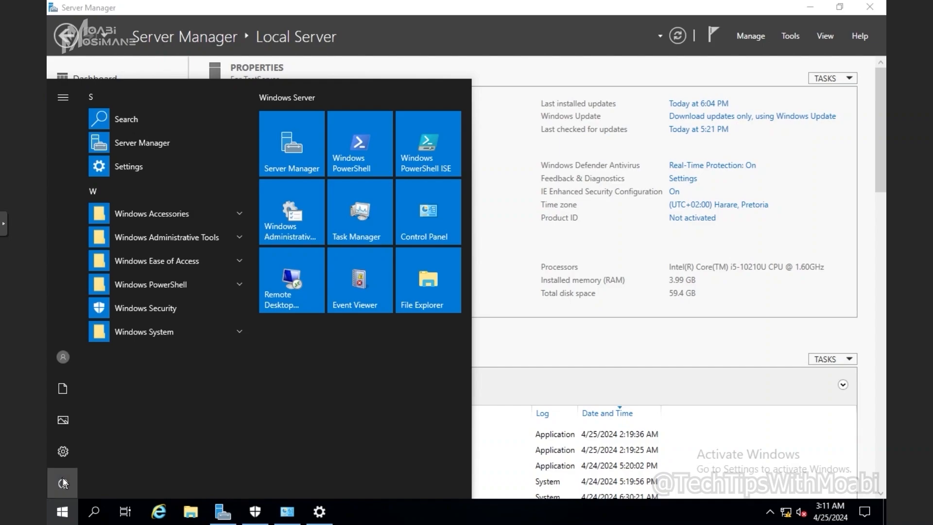
click(62, 482)
click(74, 454)
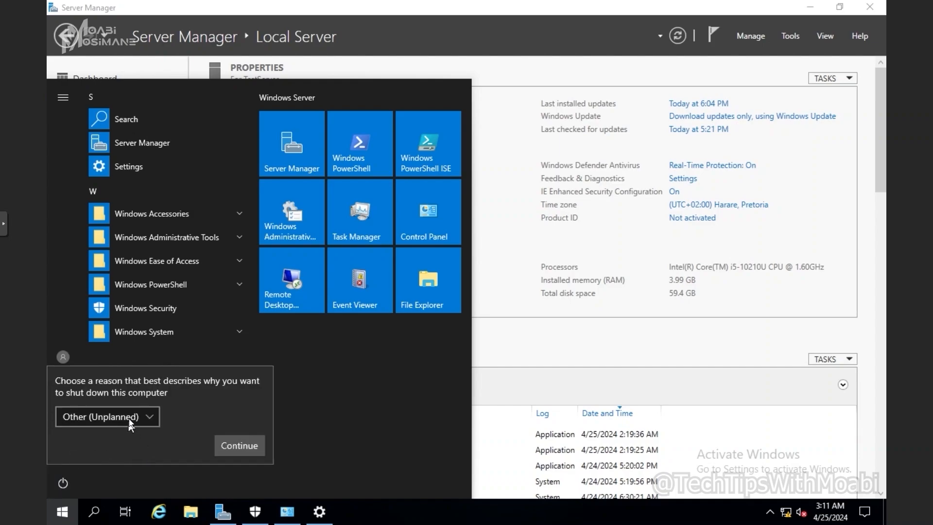
click(104, 416)
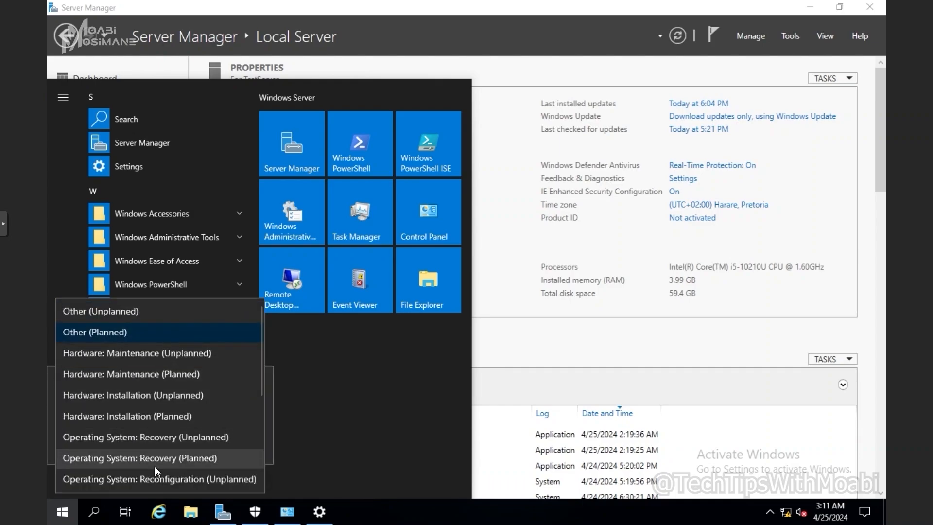
scroll(160, 454, down, 1)
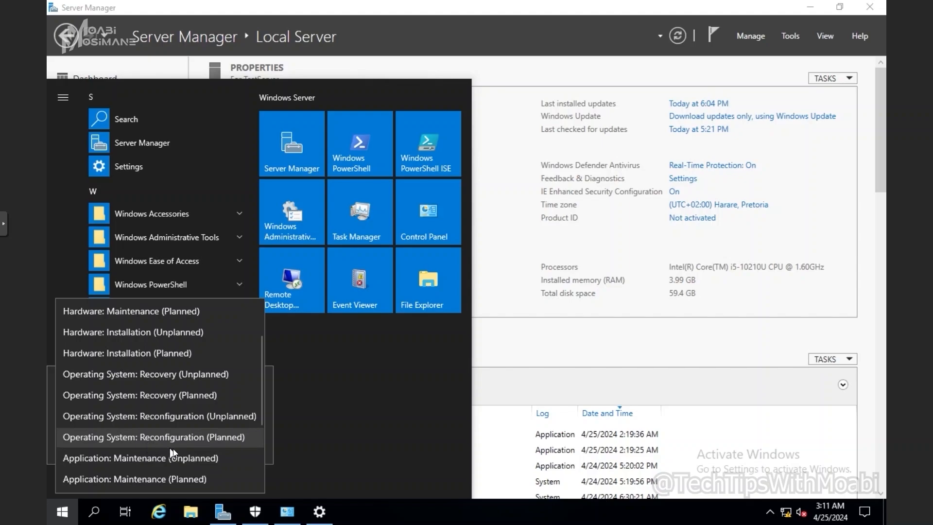
click(190, 440)
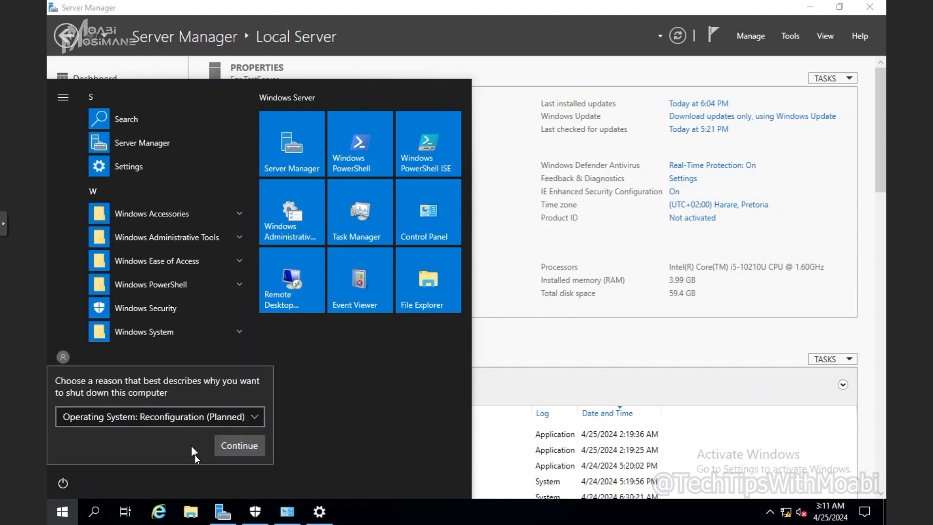
click(228, 448)
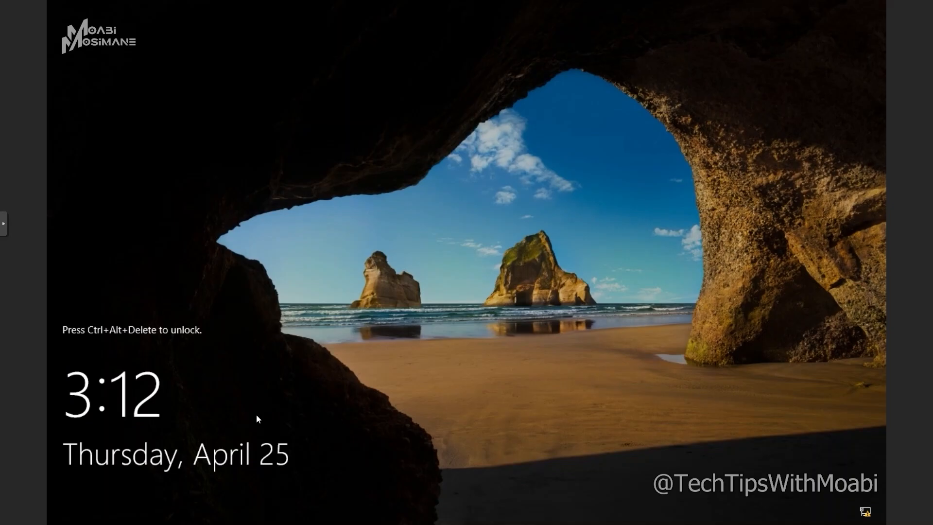
Send Ctrl+Alt+Del via the viewer's extra keys and sign in with the Administrator password.
click(3, 223)
click(14, 272)
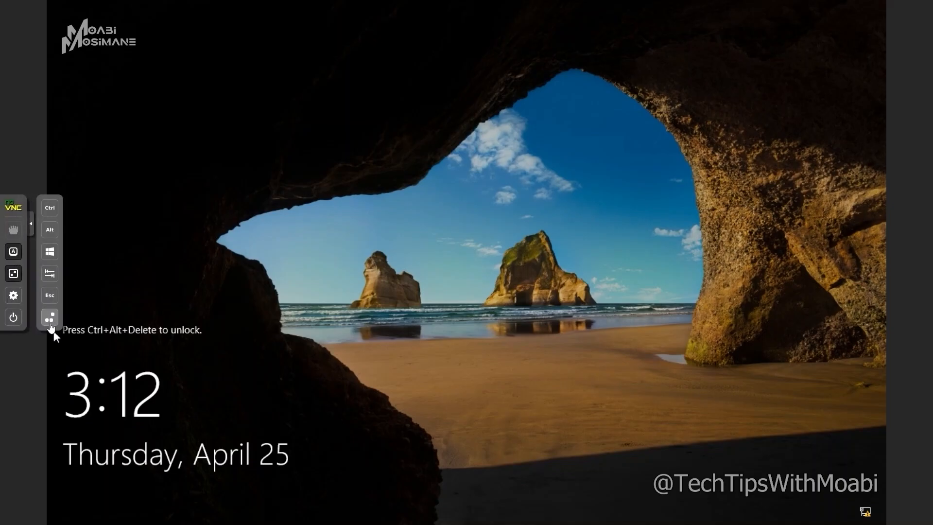
click(50, 319)
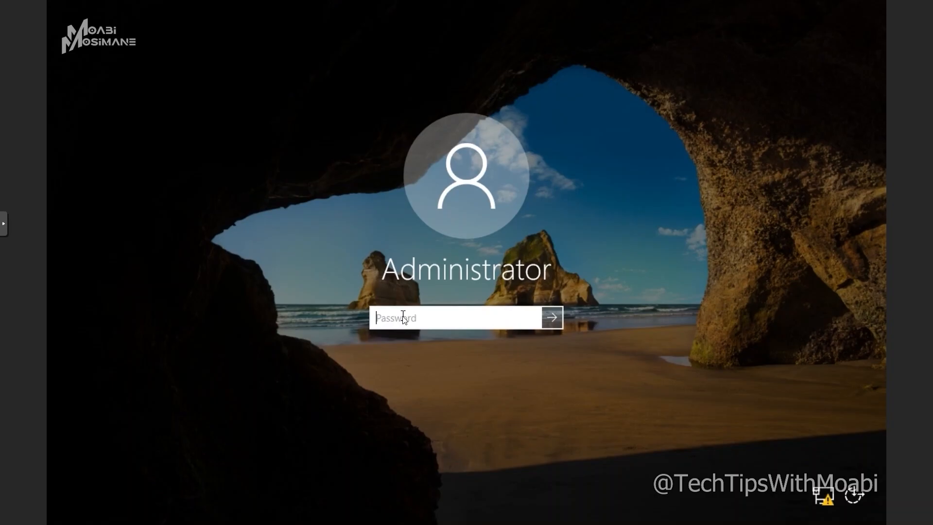
text(********)
key(Return)
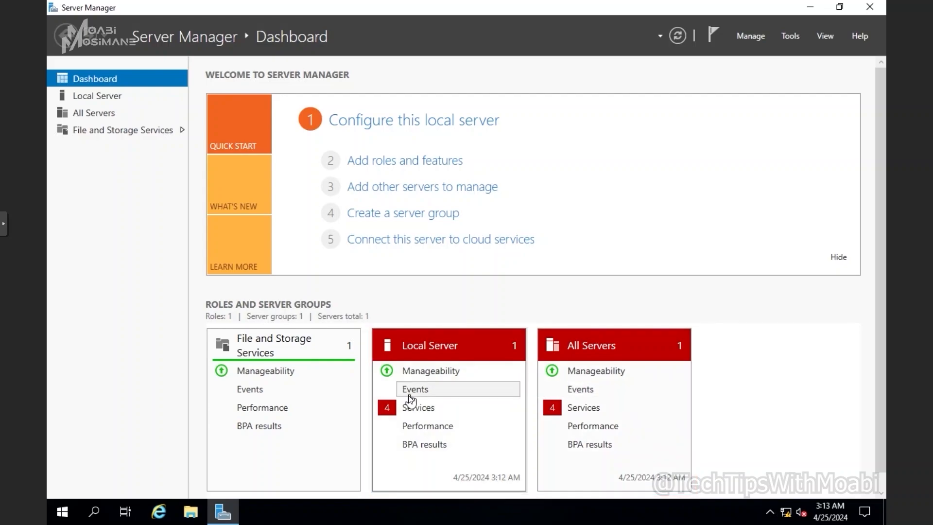
Start Diagnostic Policy, Update Orchestrator, User Access Logging and Distributed Transaction Coordinator services.
click(411, 409)
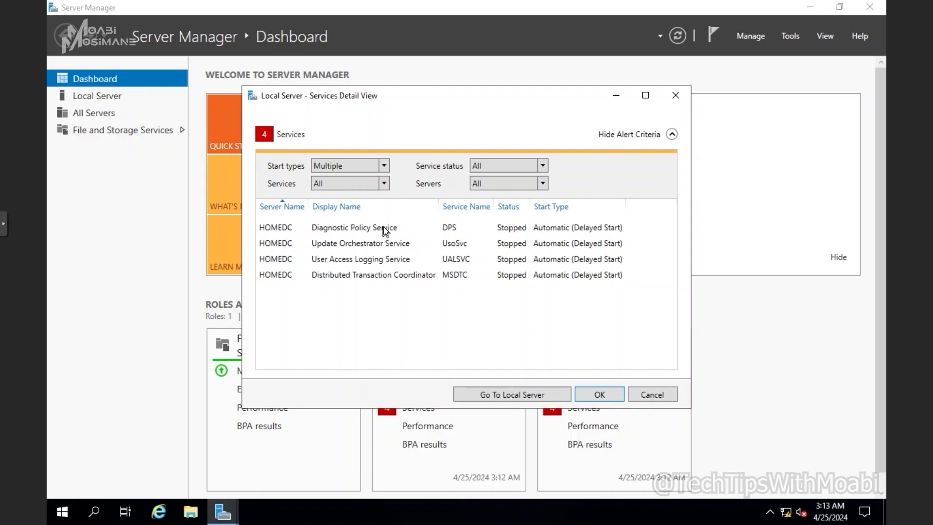
right_click(356, 226)
click(387, 235)
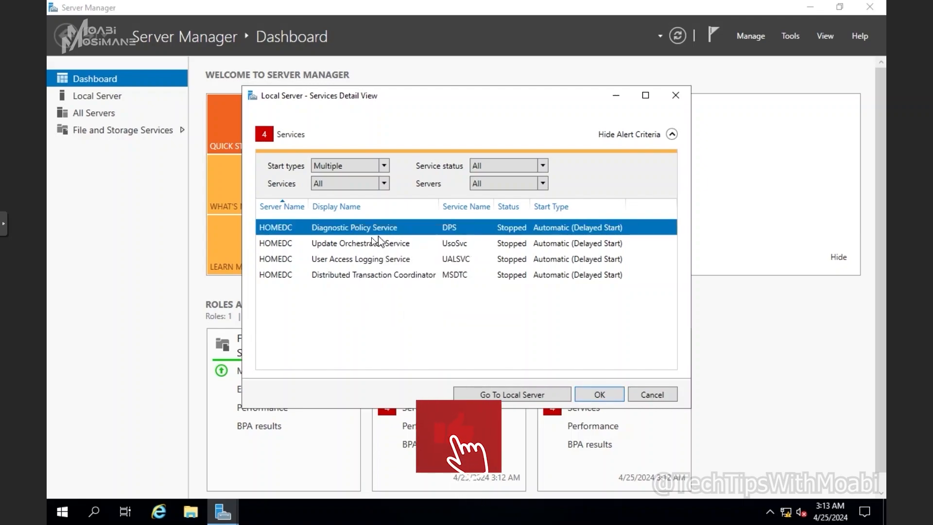
right_click(368, 242)
click(382, 250)
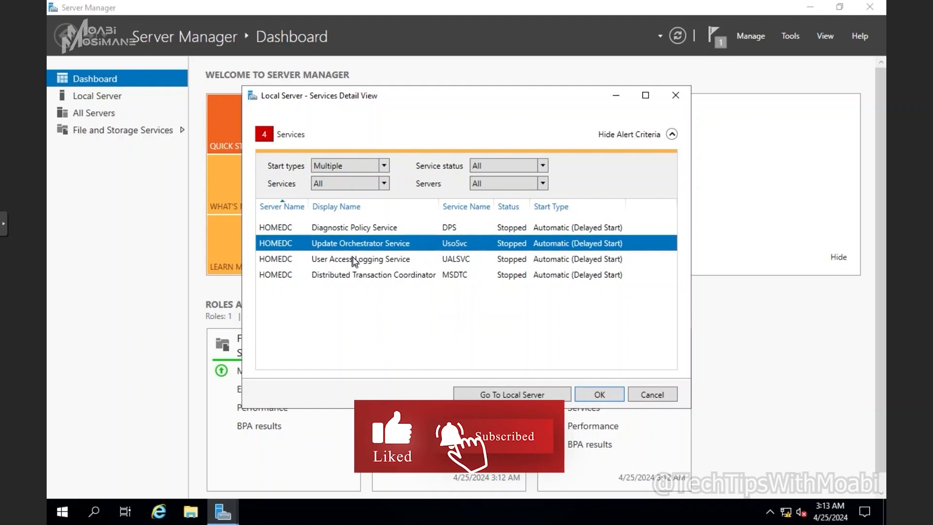
right_click(352, 258)
click(385, 264)
right_click(366, 258)
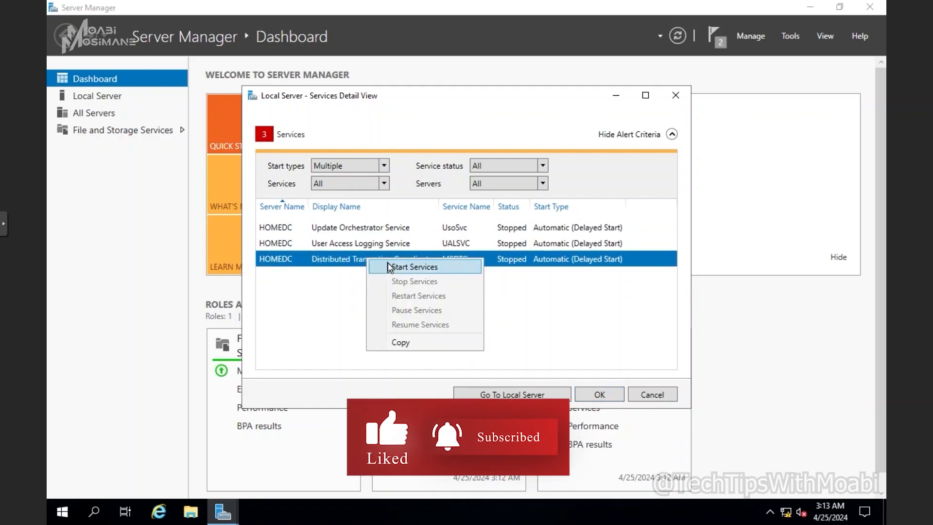
click(389, 264)
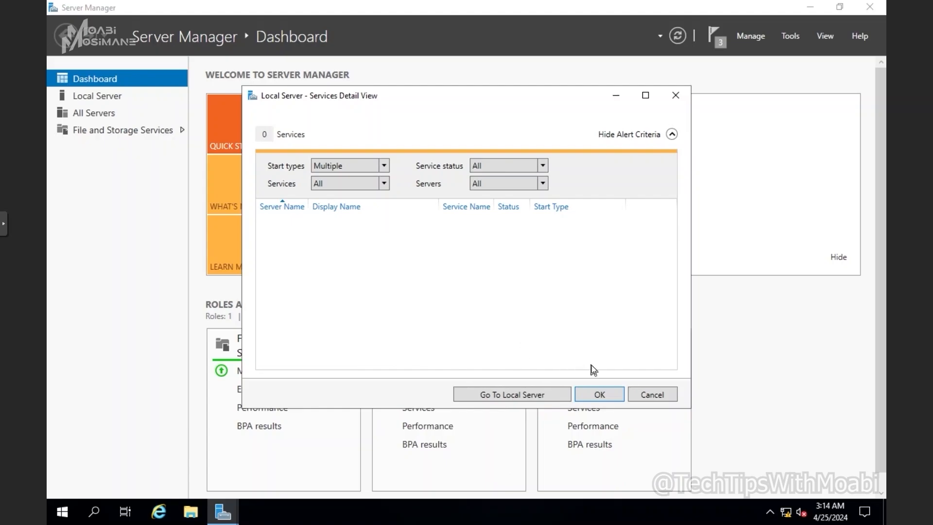
click(599, 394)
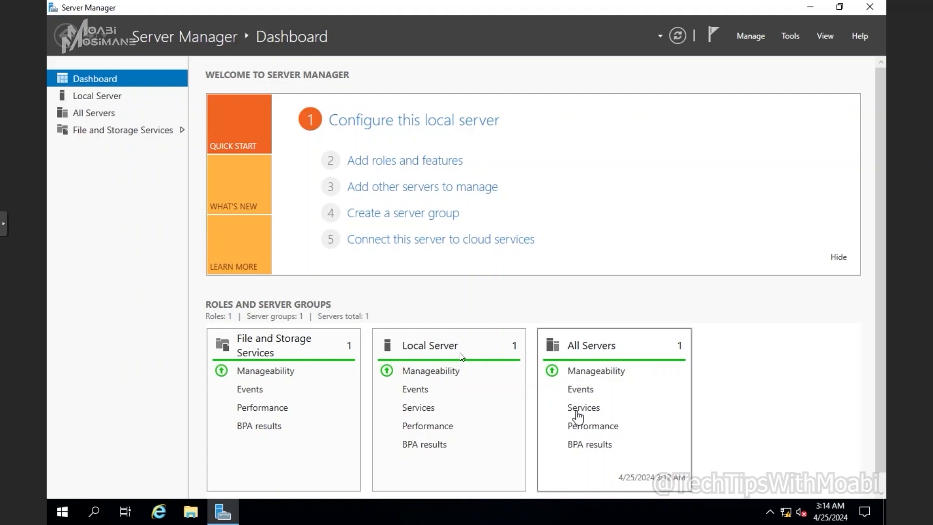
Review the Remote Desktop users list from Local Server properties, then cancel without changes.
click(111, 99)
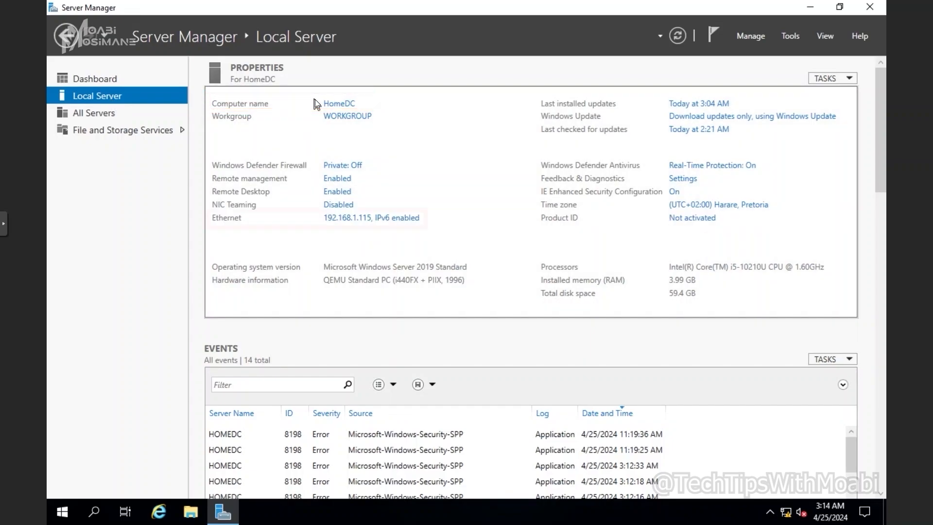
click(336, 193)
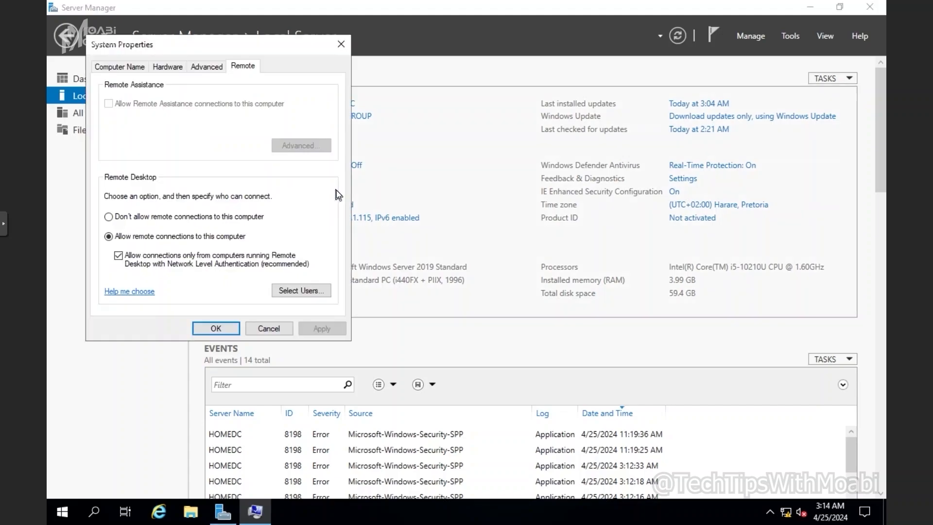
click(298, 290)
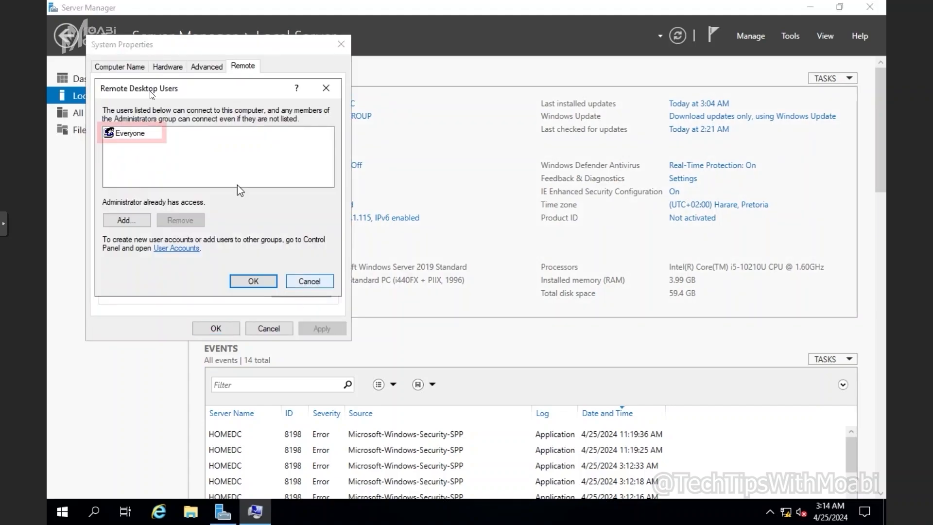
click(312, 275)
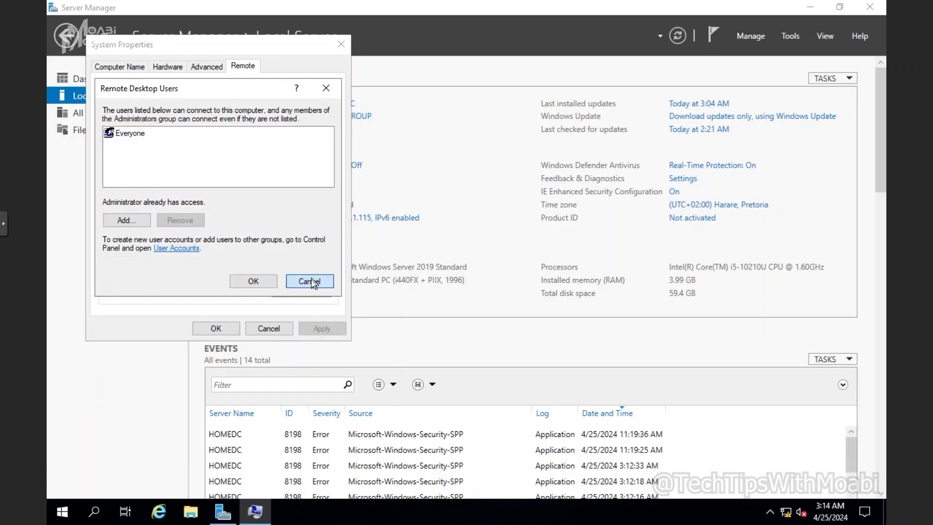
click(282, 325)
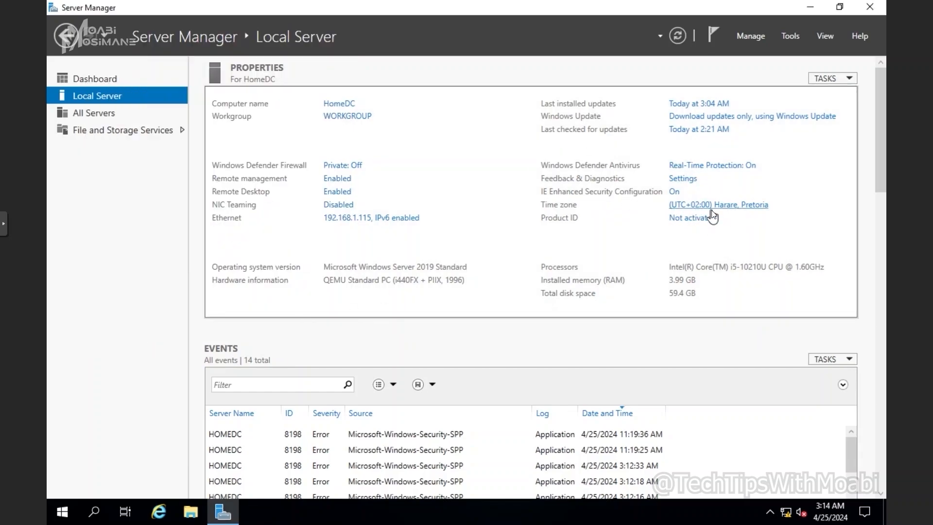
Review the full All Servers list, then go to File and Storage Services, which shows no storage pools.
click(101, 115)
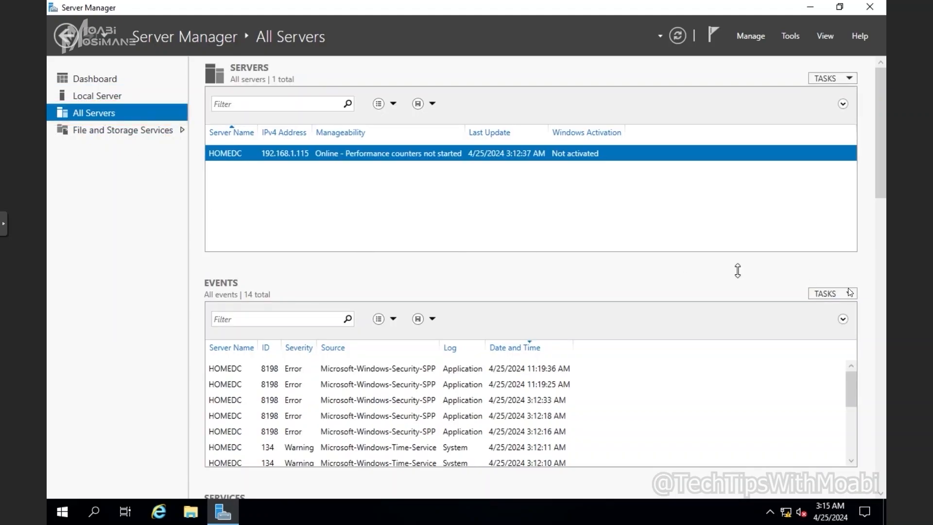
scroll(874, 293, down, 5)
scroll(874, 293, down, 7)
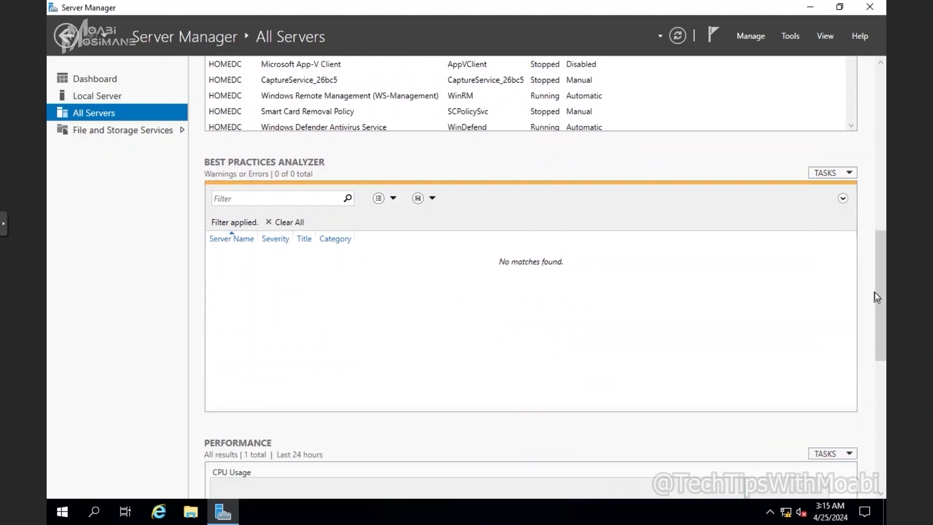
scroll(874, 293, down, 8)
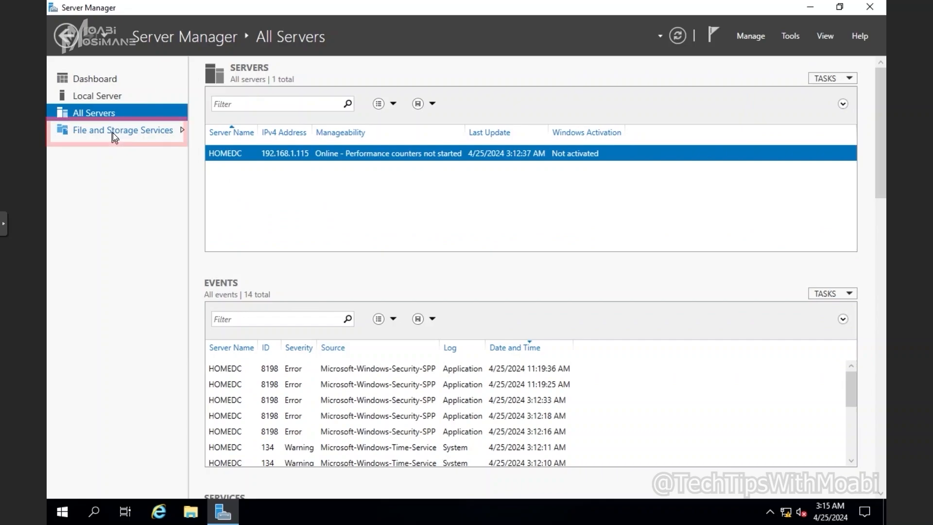
click(112, 132)
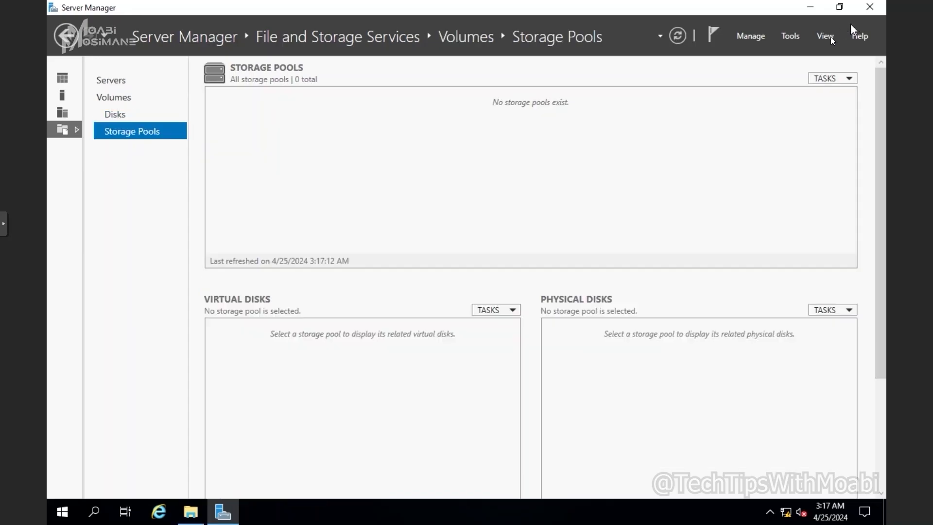
Return to the Dashboard, then open Local Server to review HomeDC's Windows Server 2019 Standard properties.
click(68, 75)
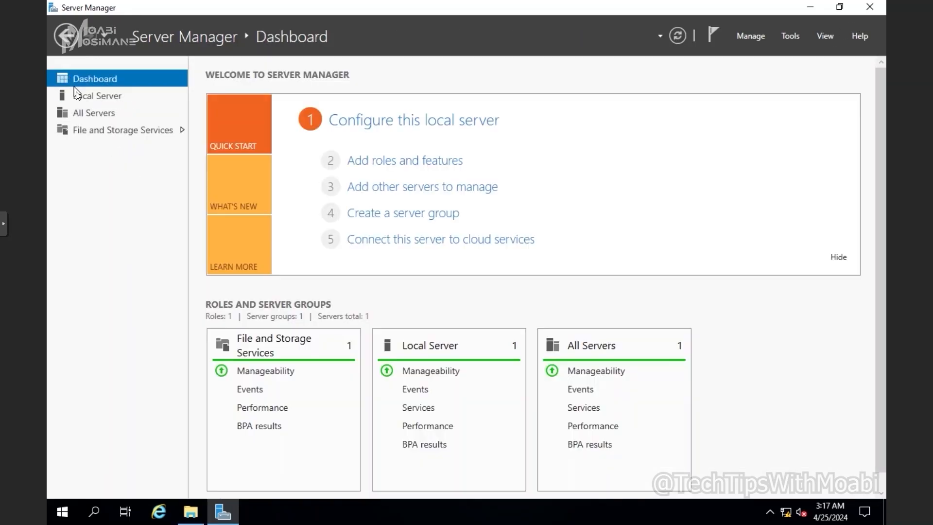
click(76, 93)
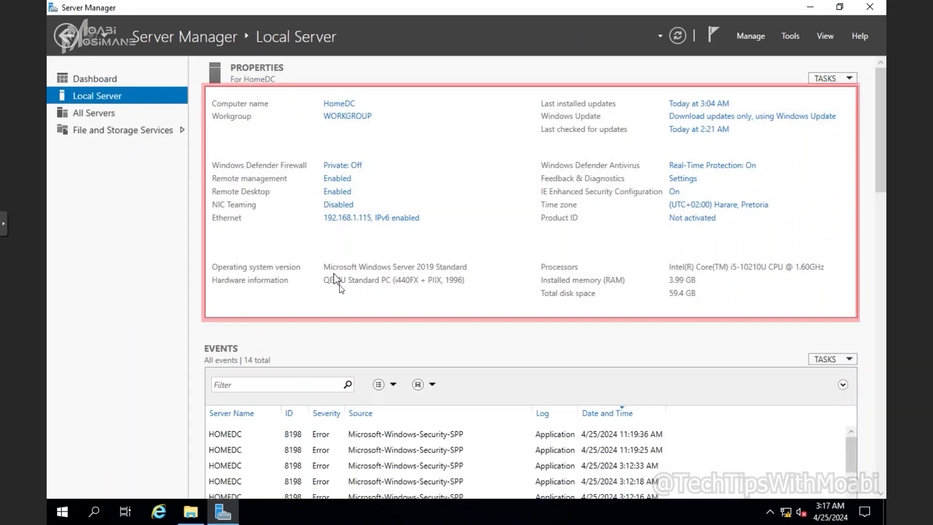